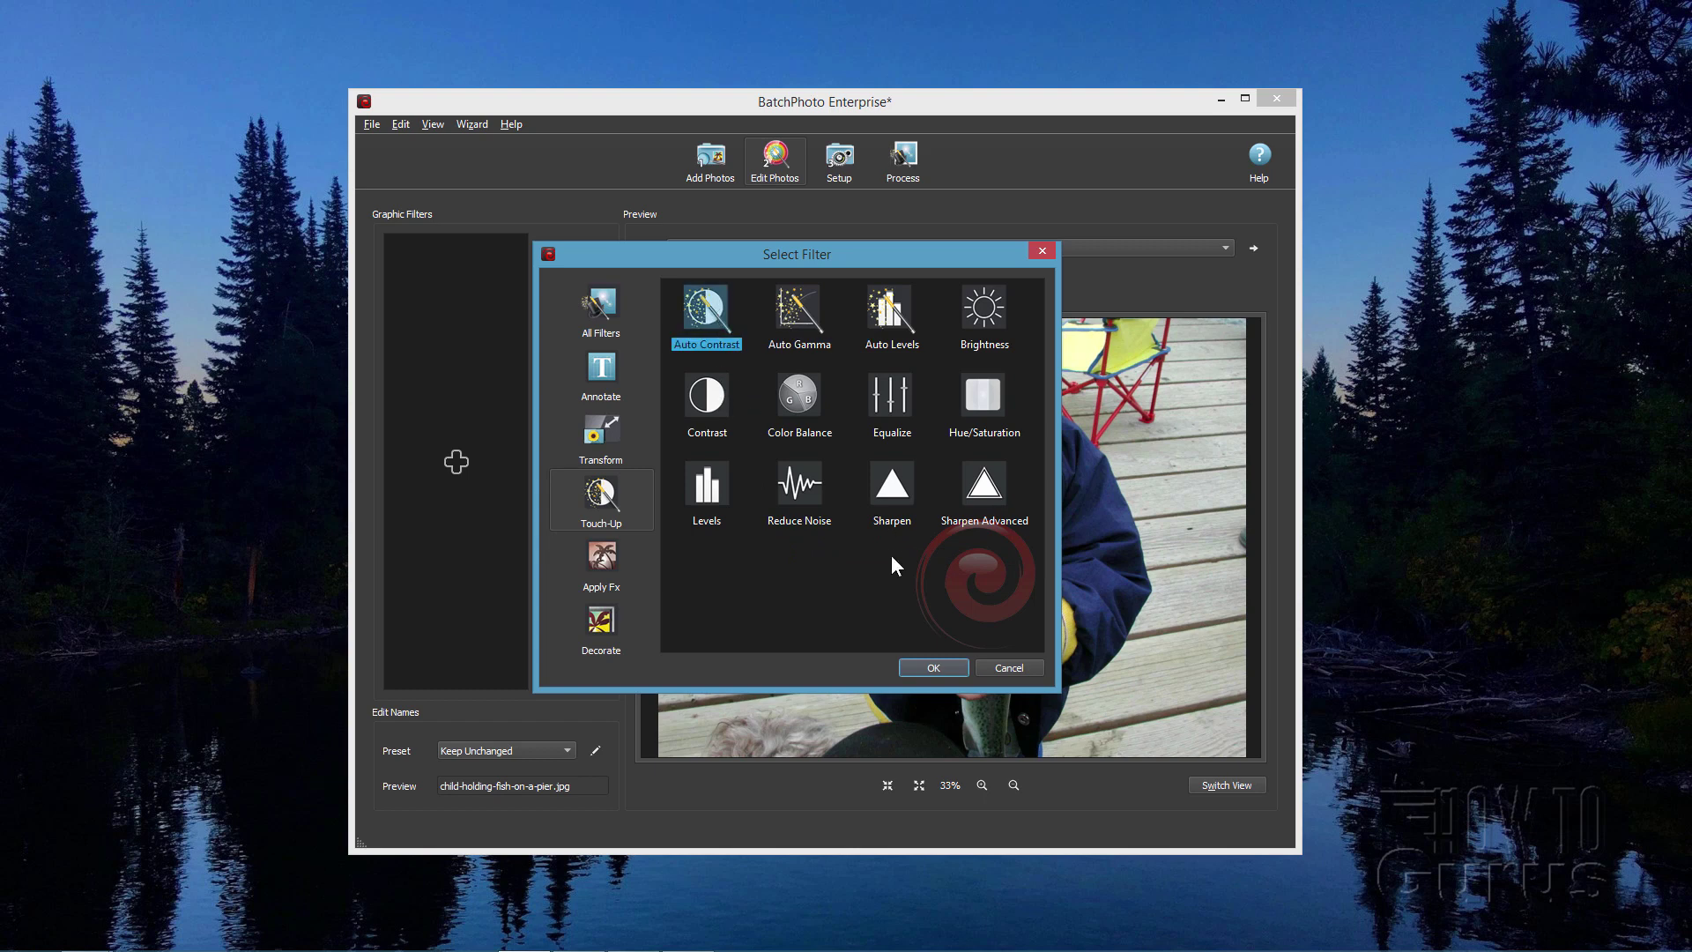
- Add the Auto Contrast filter to the photos, comparing its preview with the original before accepting it
click(921, 663)
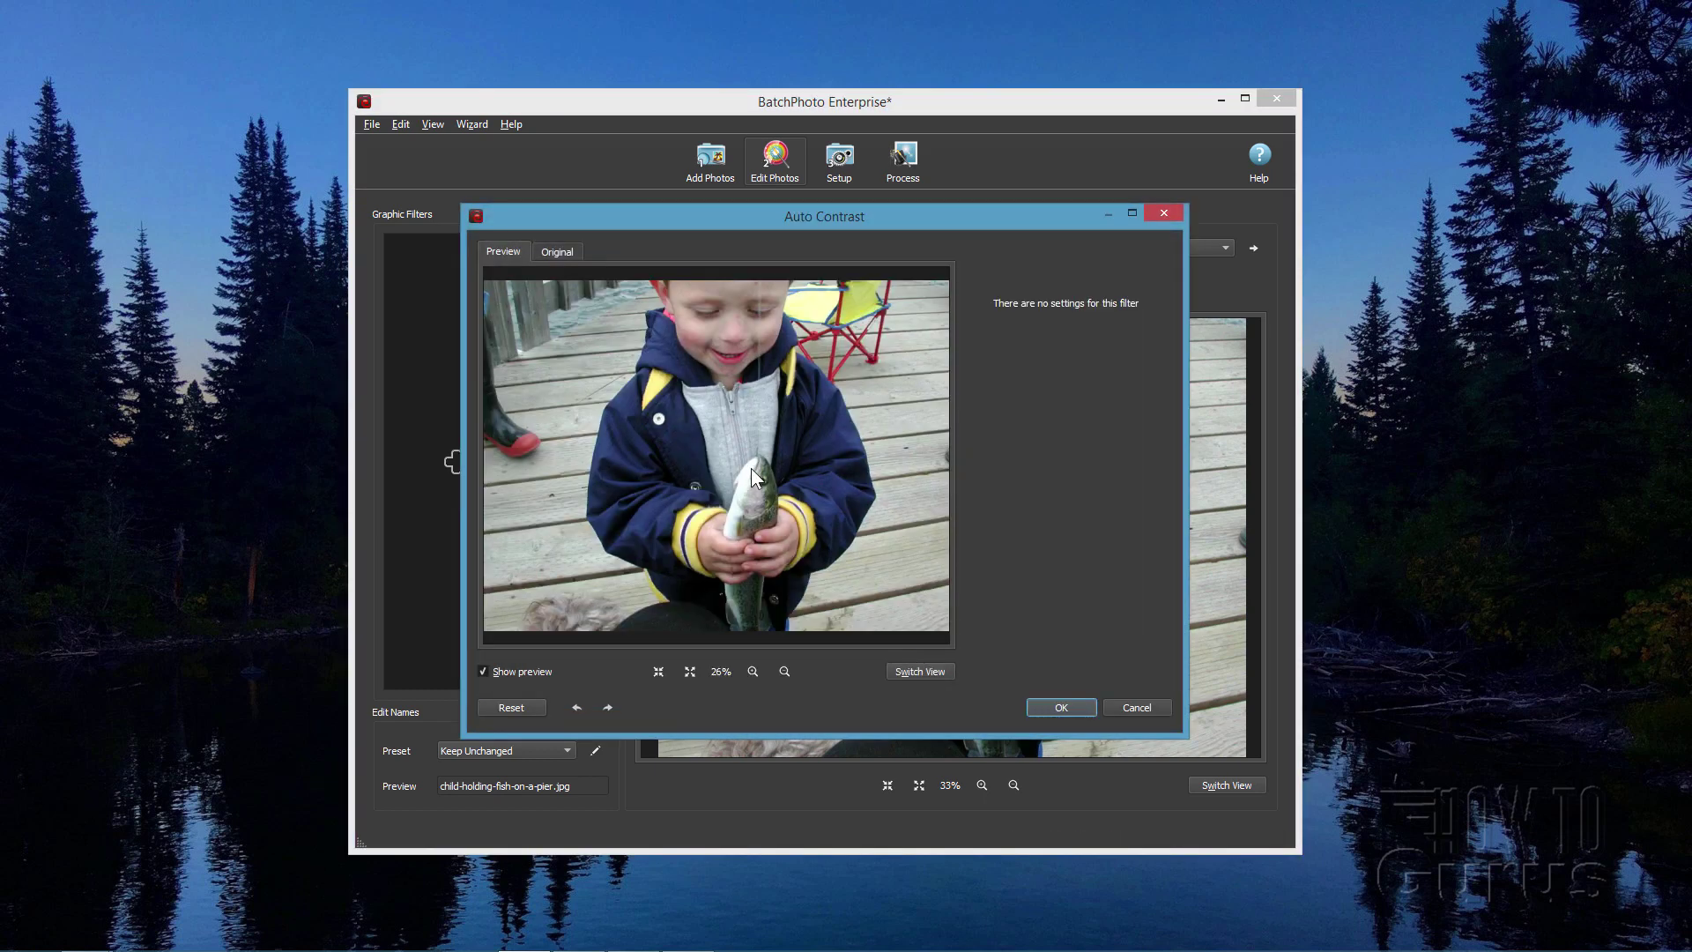
click(558, 251)
click(508, 254)
click(1070, 701)
- Add the Black & White effect as a second filter, comparing its preview with the original photo
click(578, 263)
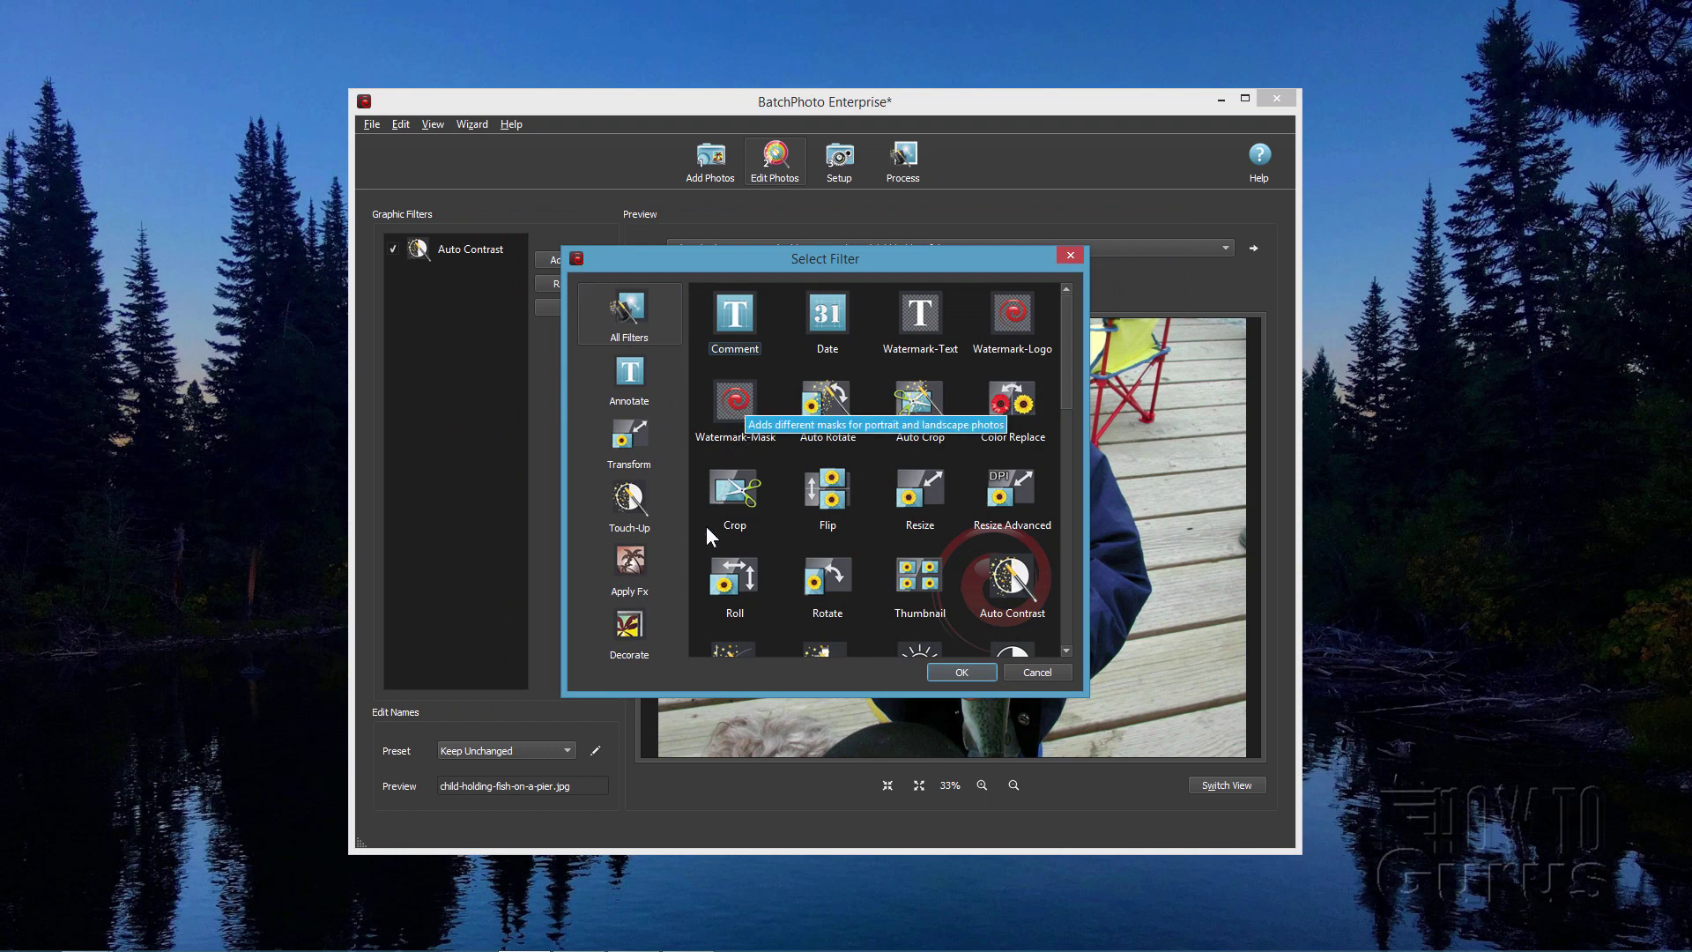
click(624, 568)
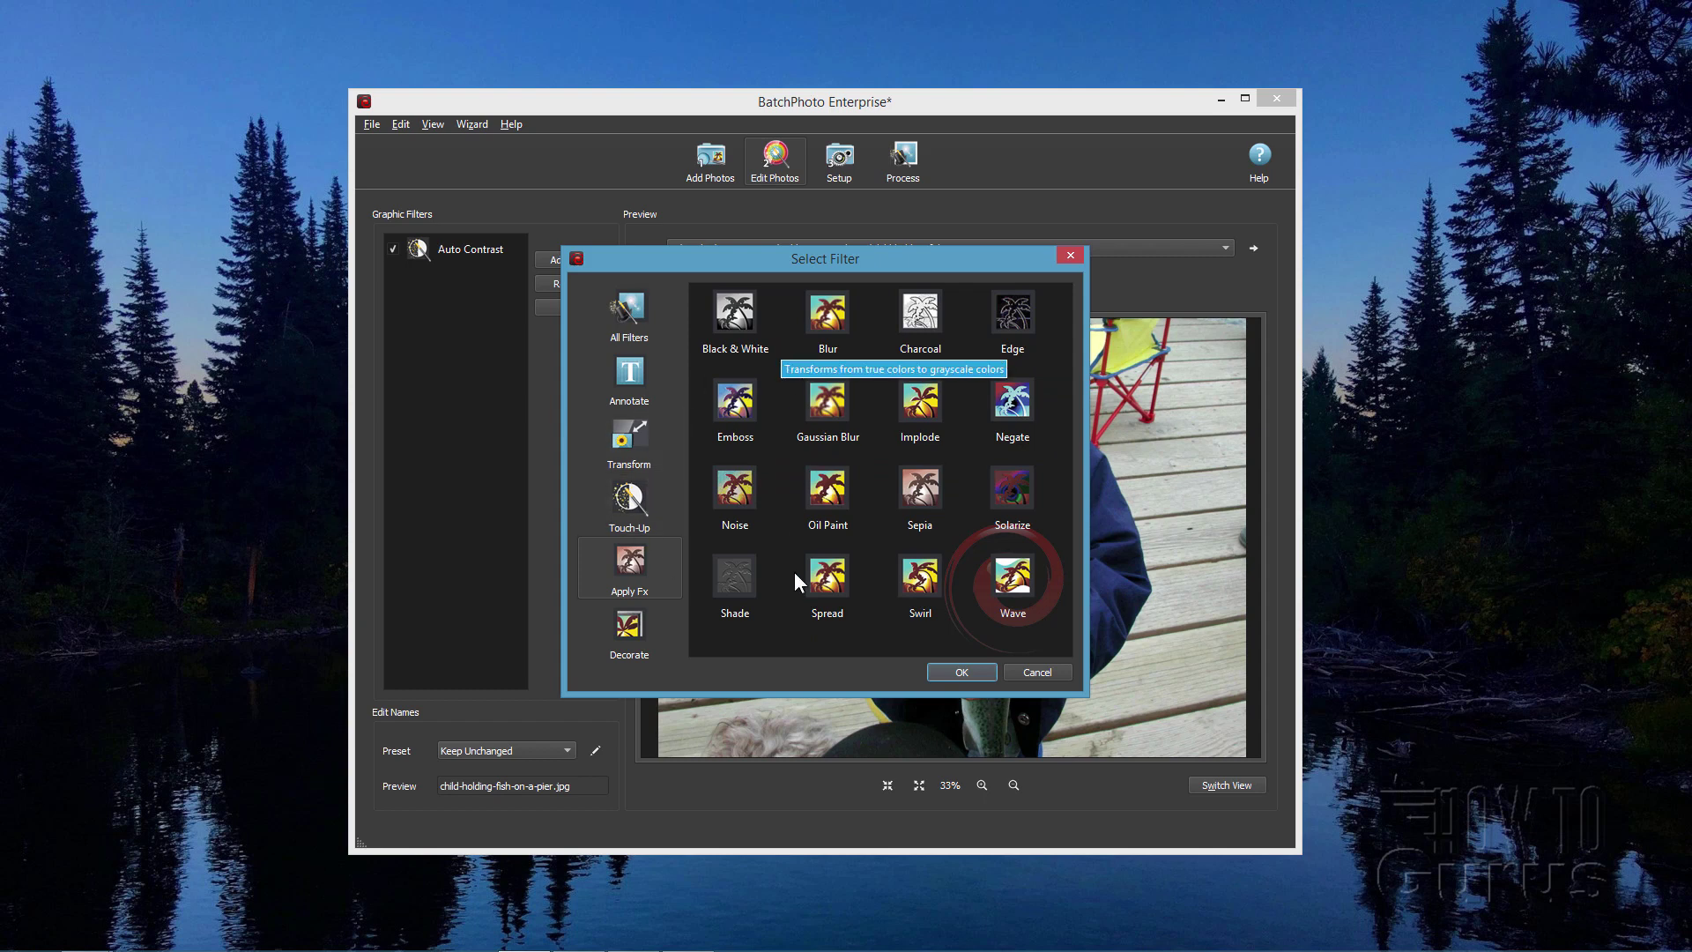
click(737, 324)
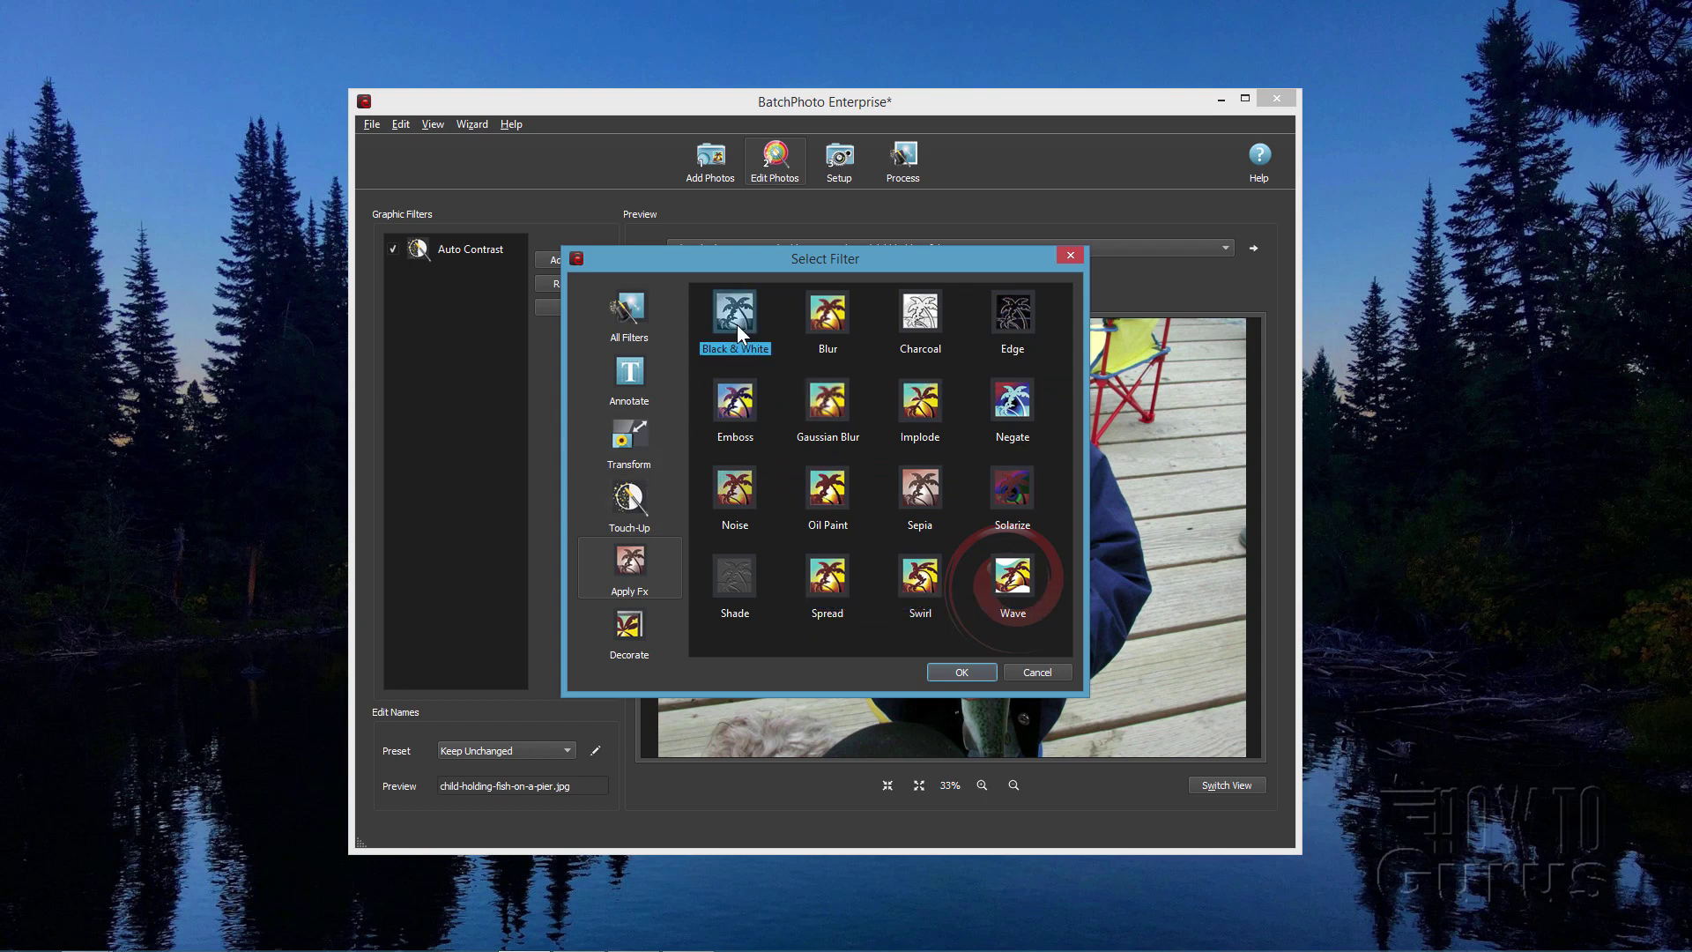
click(975, 674)
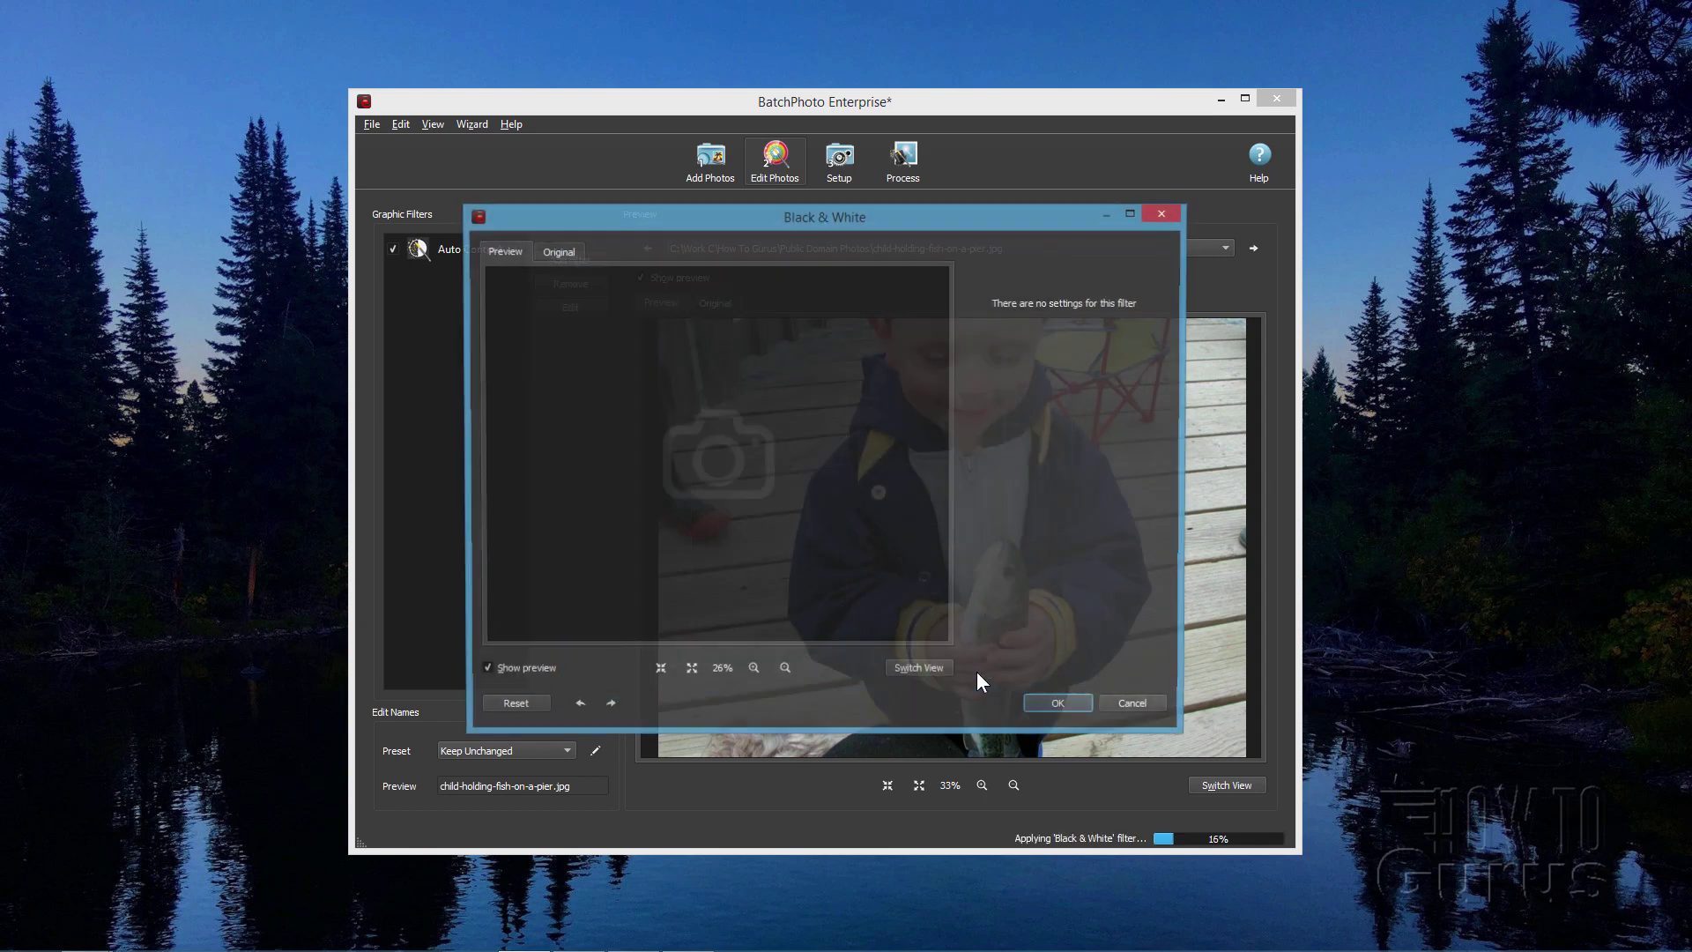
click(572, 249)
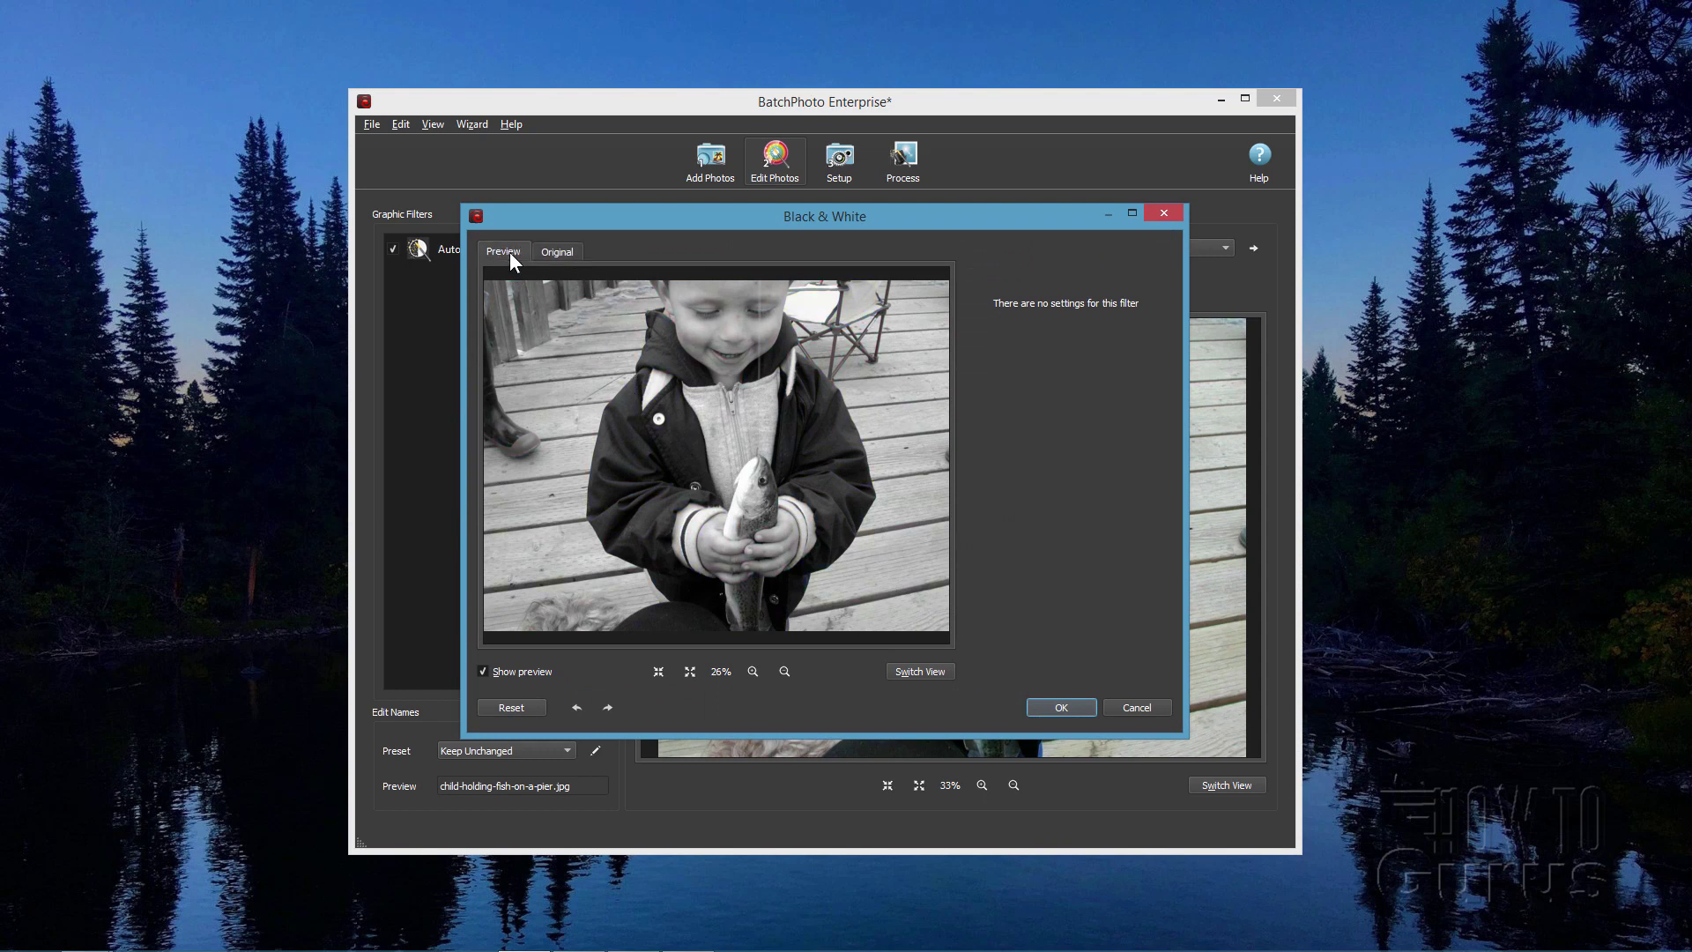
click(1082, 707)
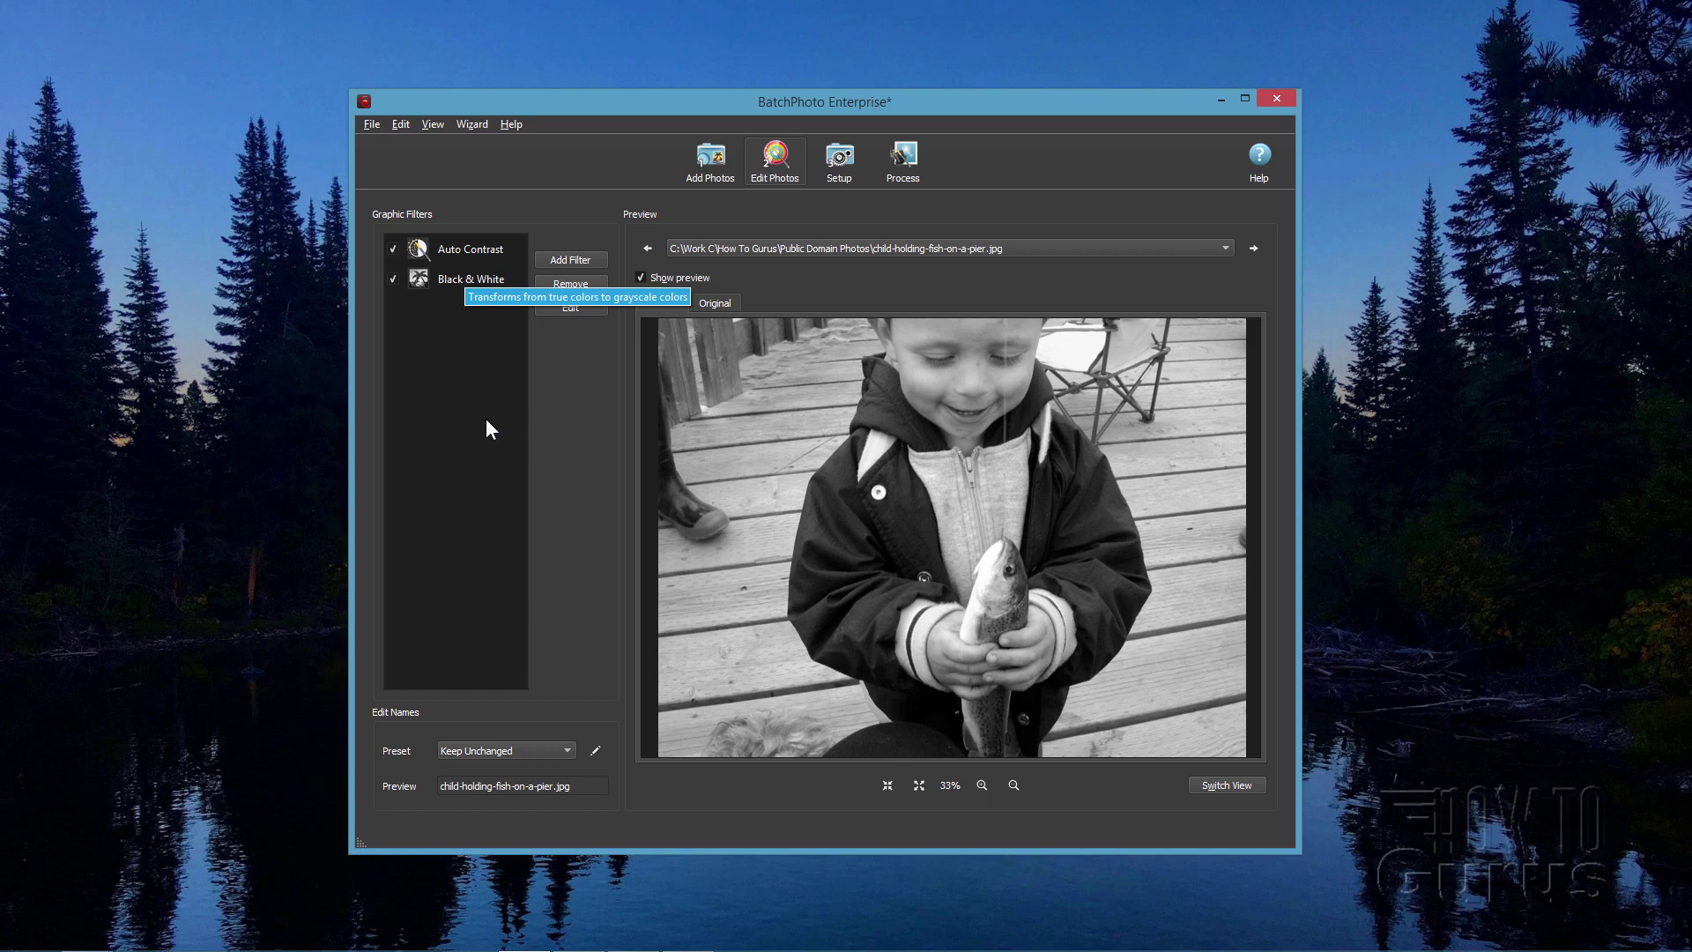
- Choose the Grunge Frame decoration as a third filter and use the Grunge 1 frame
click(589, 257)
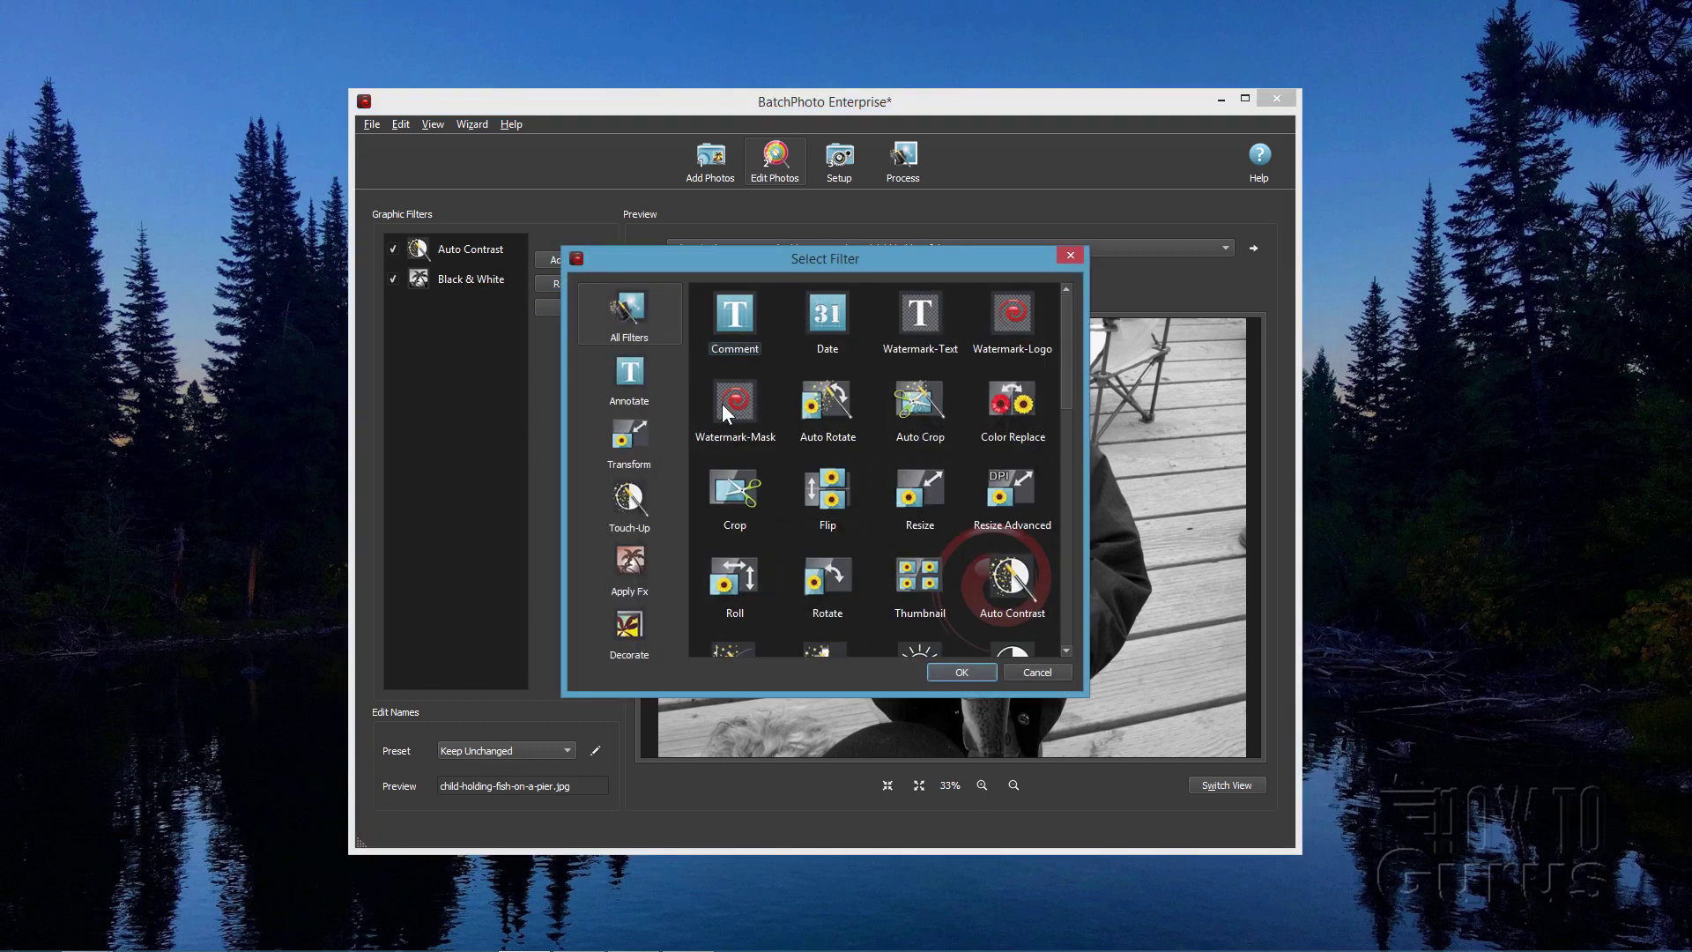
click(634, 628)
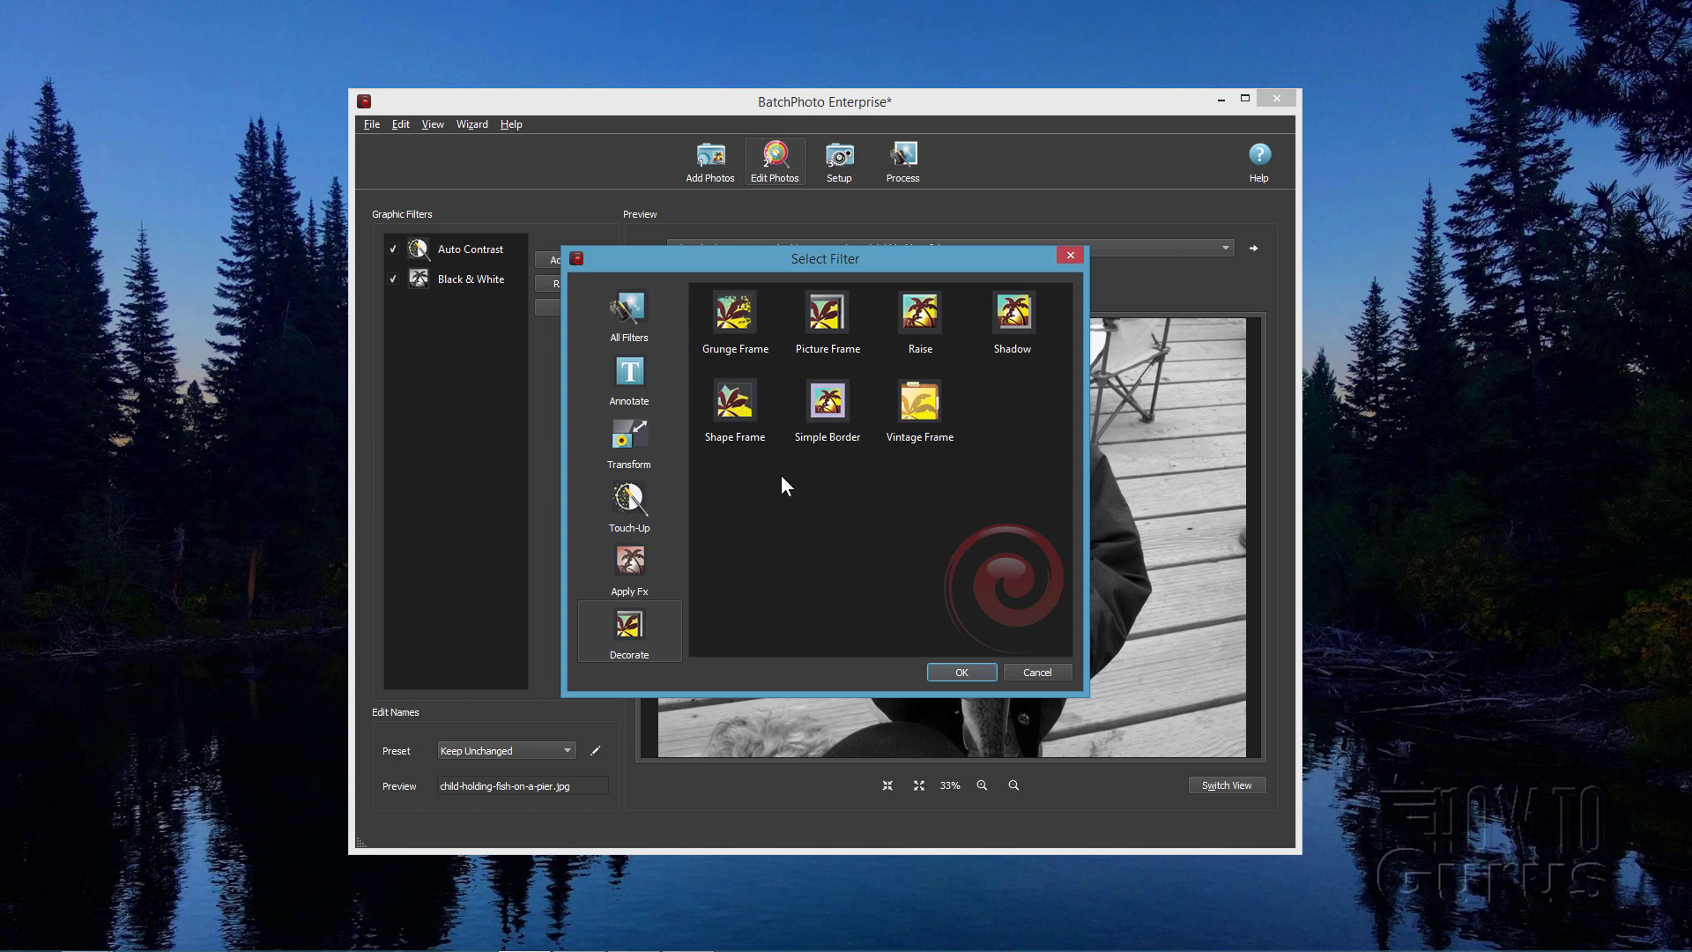
click(737, 317)
click(960, 670)
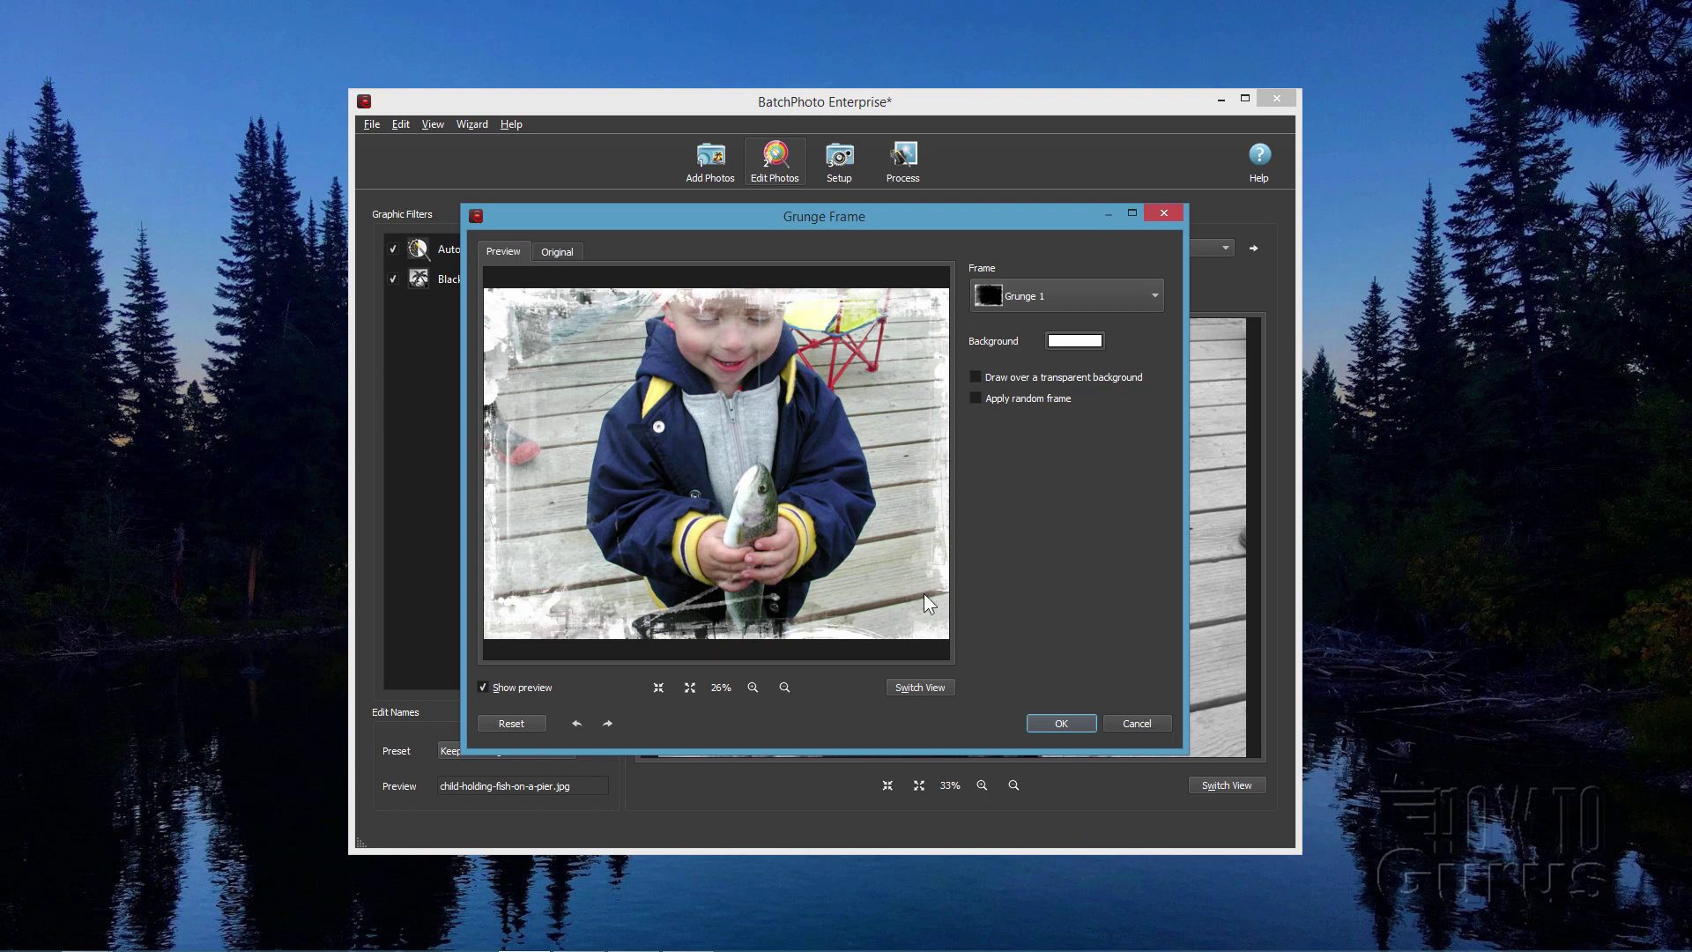
click(1148, 296)
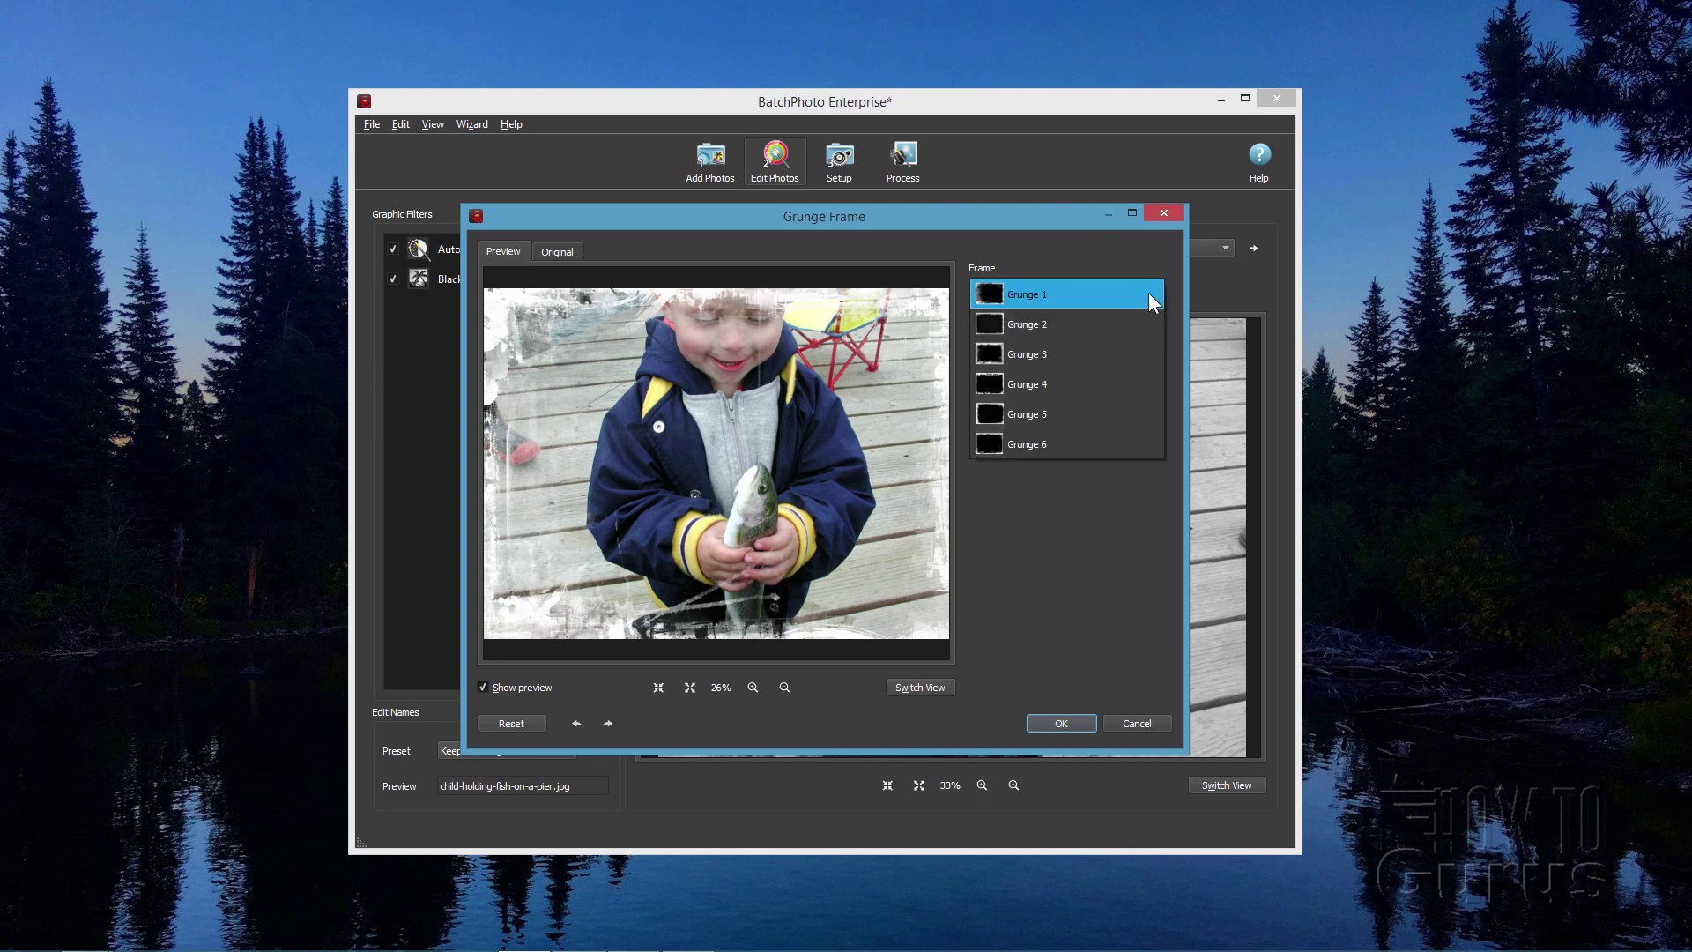
click(1030, 294)
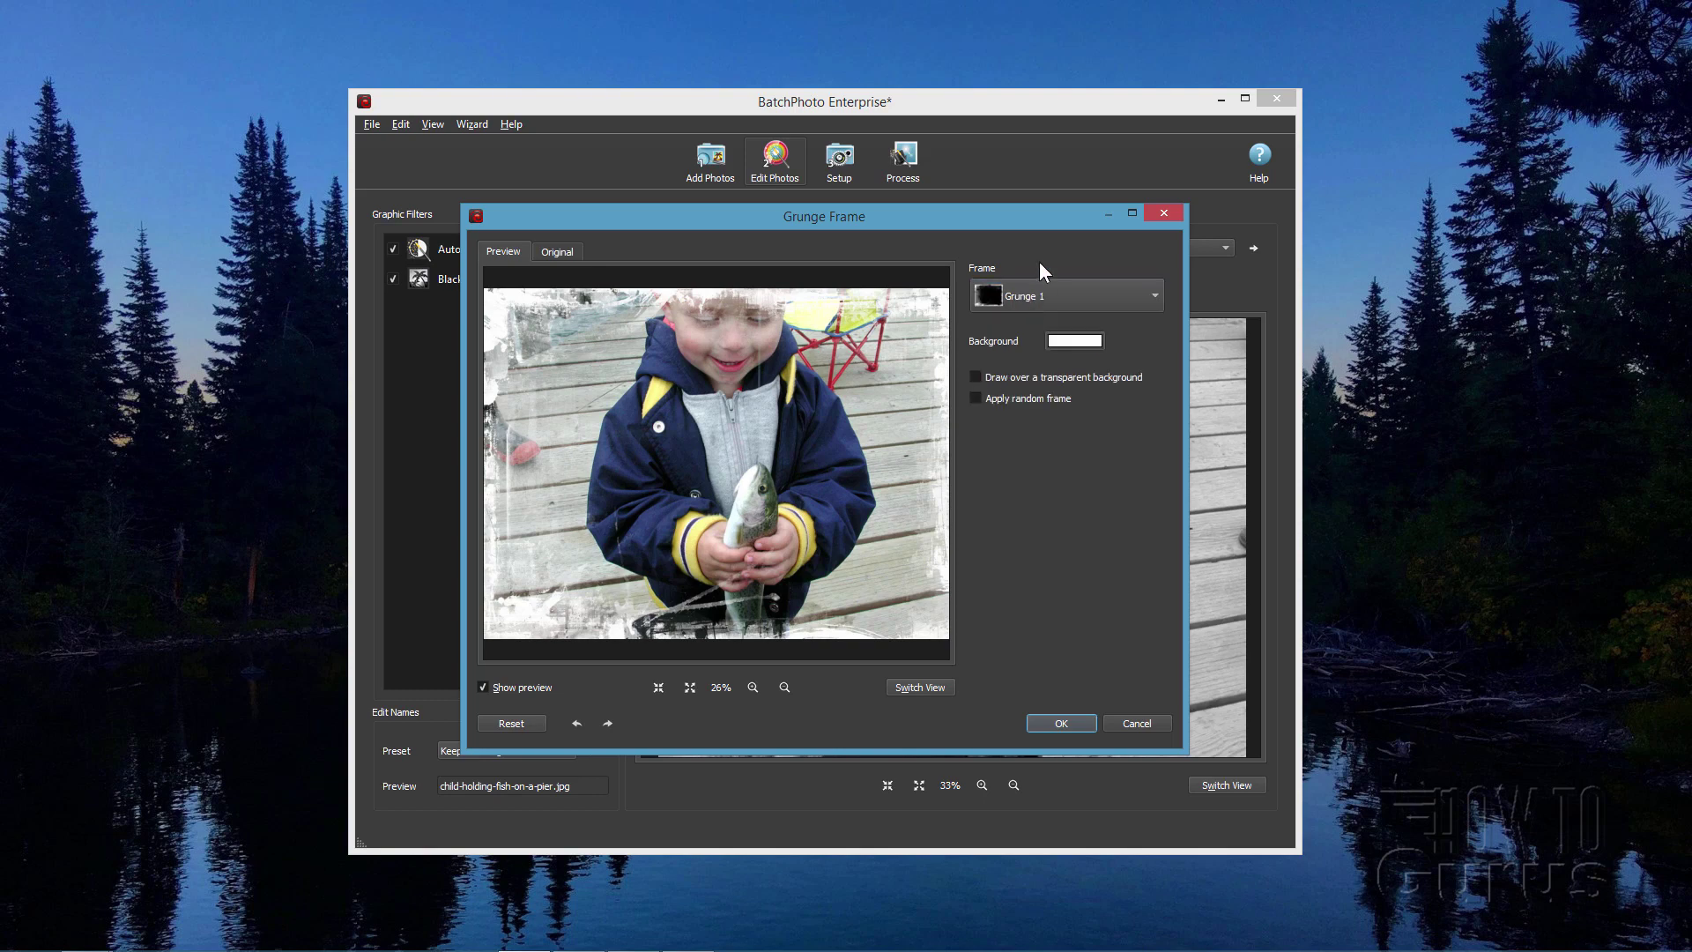
- Set the grunge frame's background to black, compare the preview with the original and accept the filter
click(1061, 344)
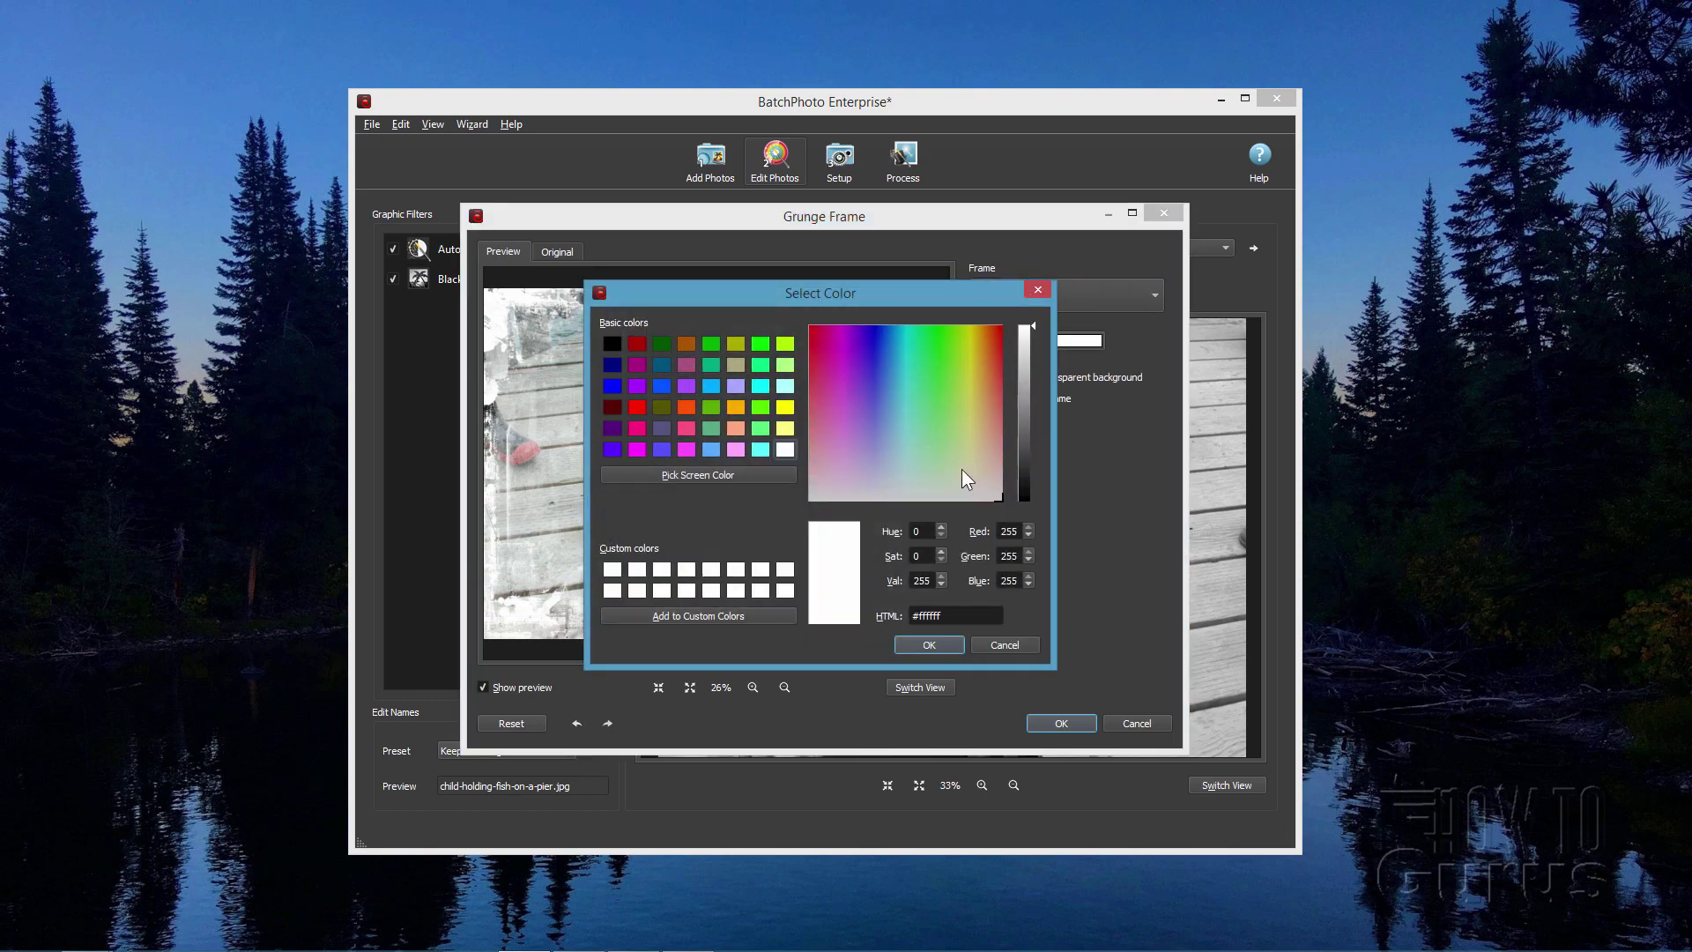
drag(860, 298, 864, 319)
click(616, 357)
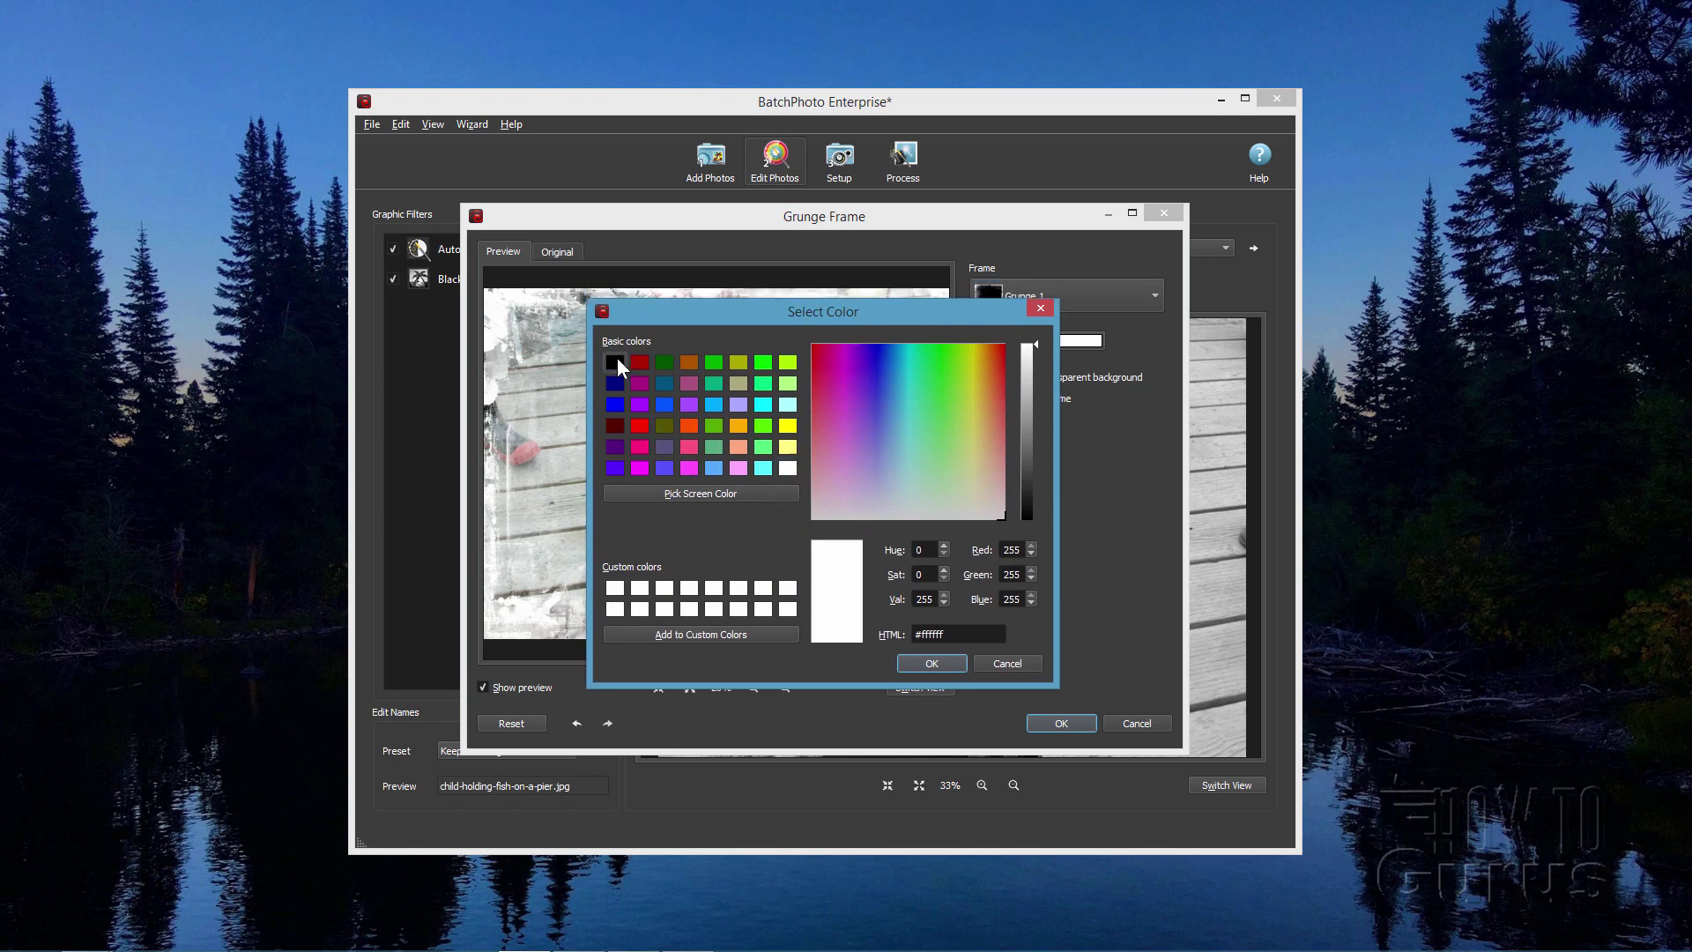
click(936, 663)
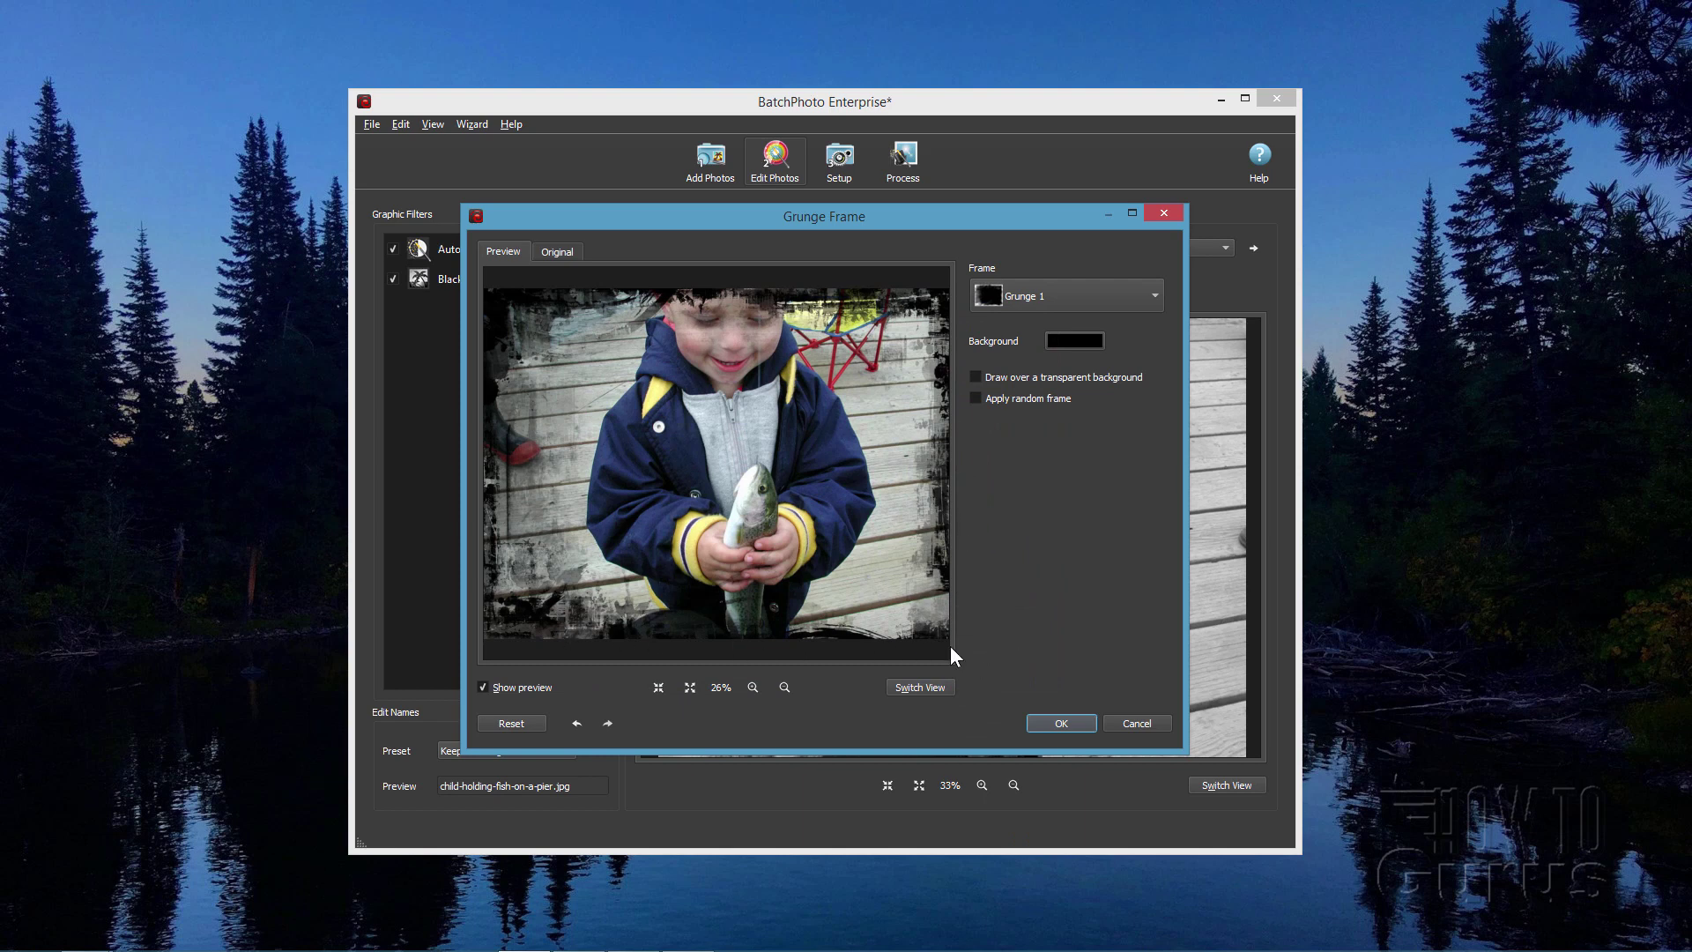
click(568, 247)
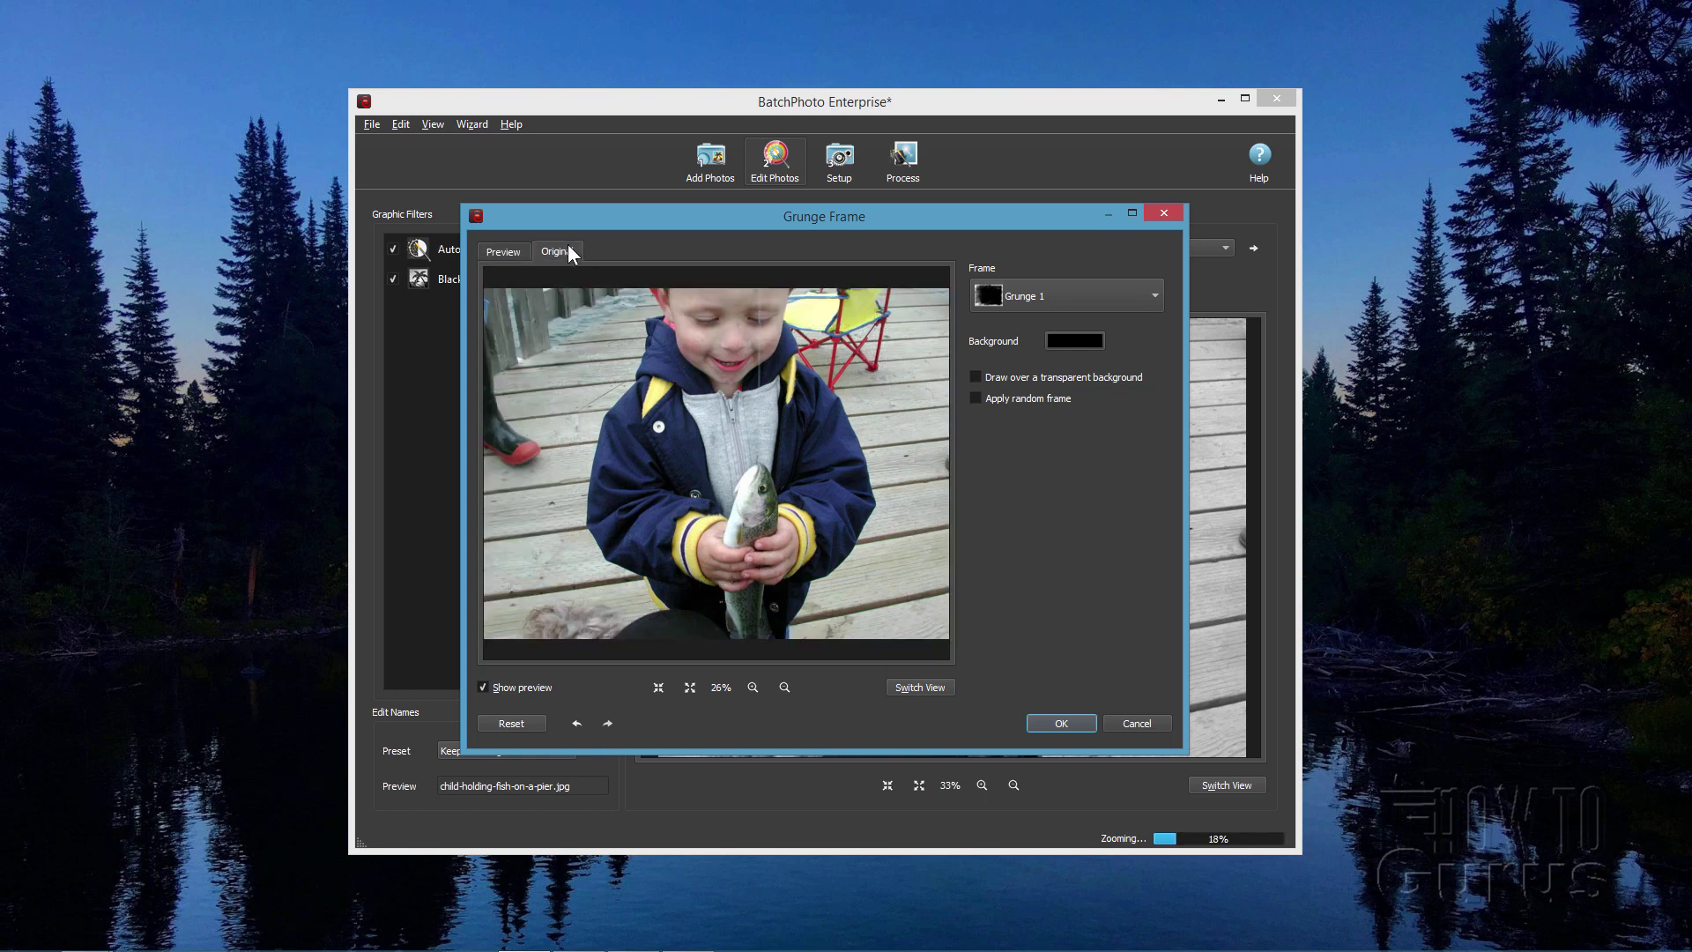
click(515, 252)
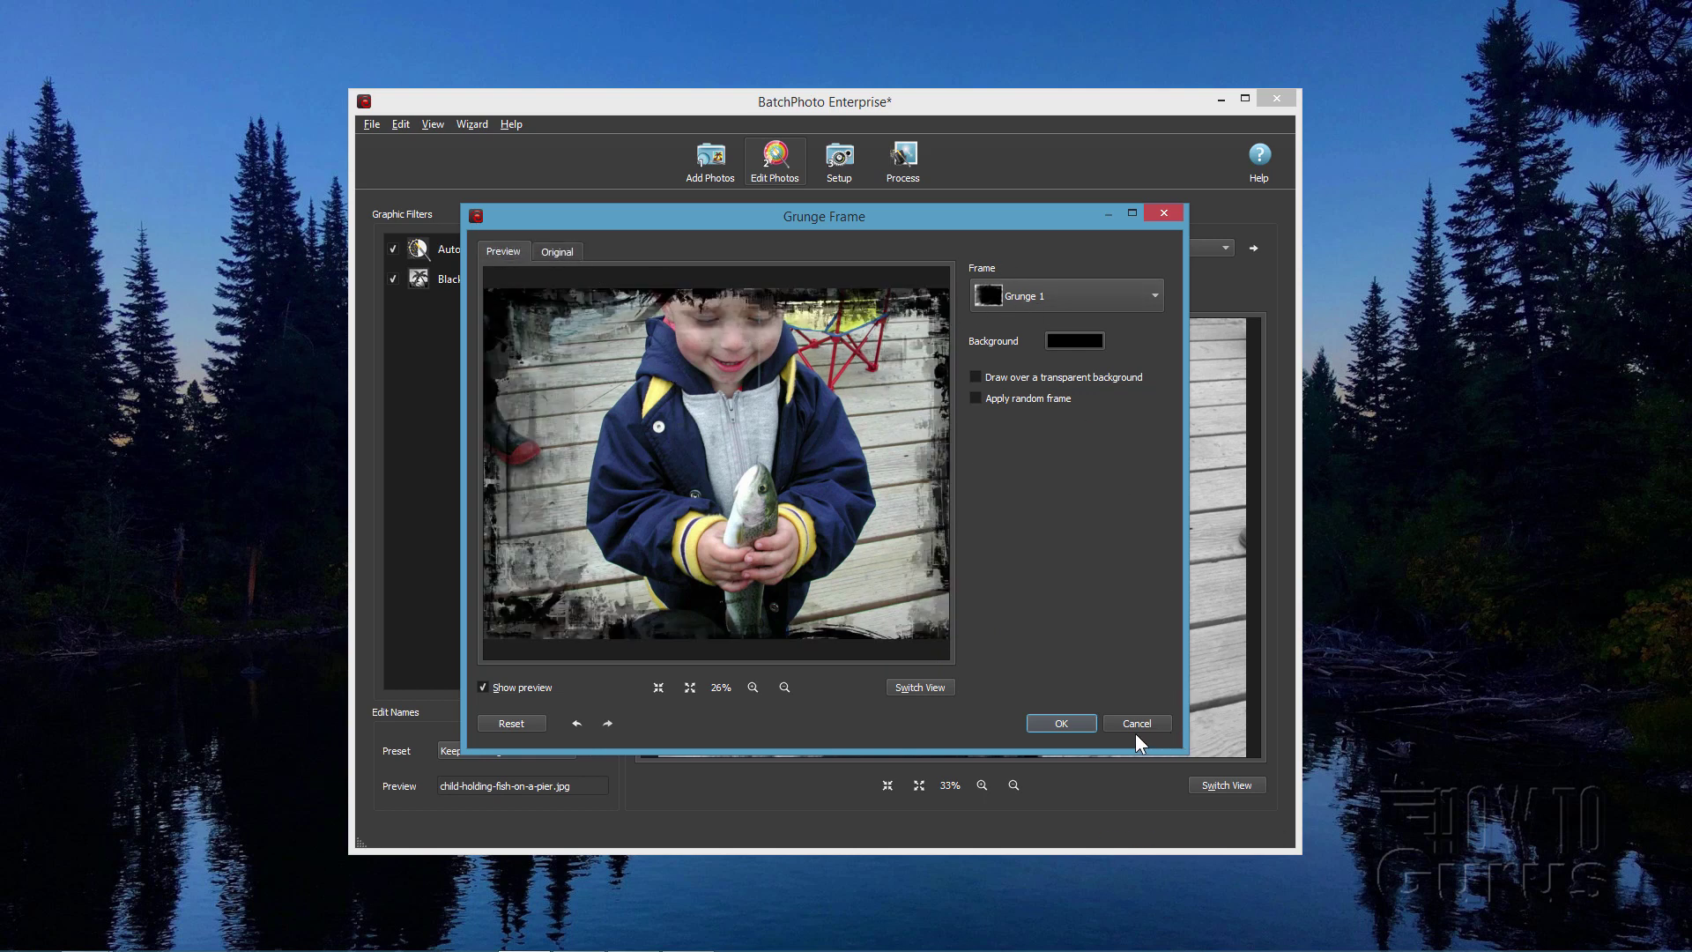
click(1082, 725)
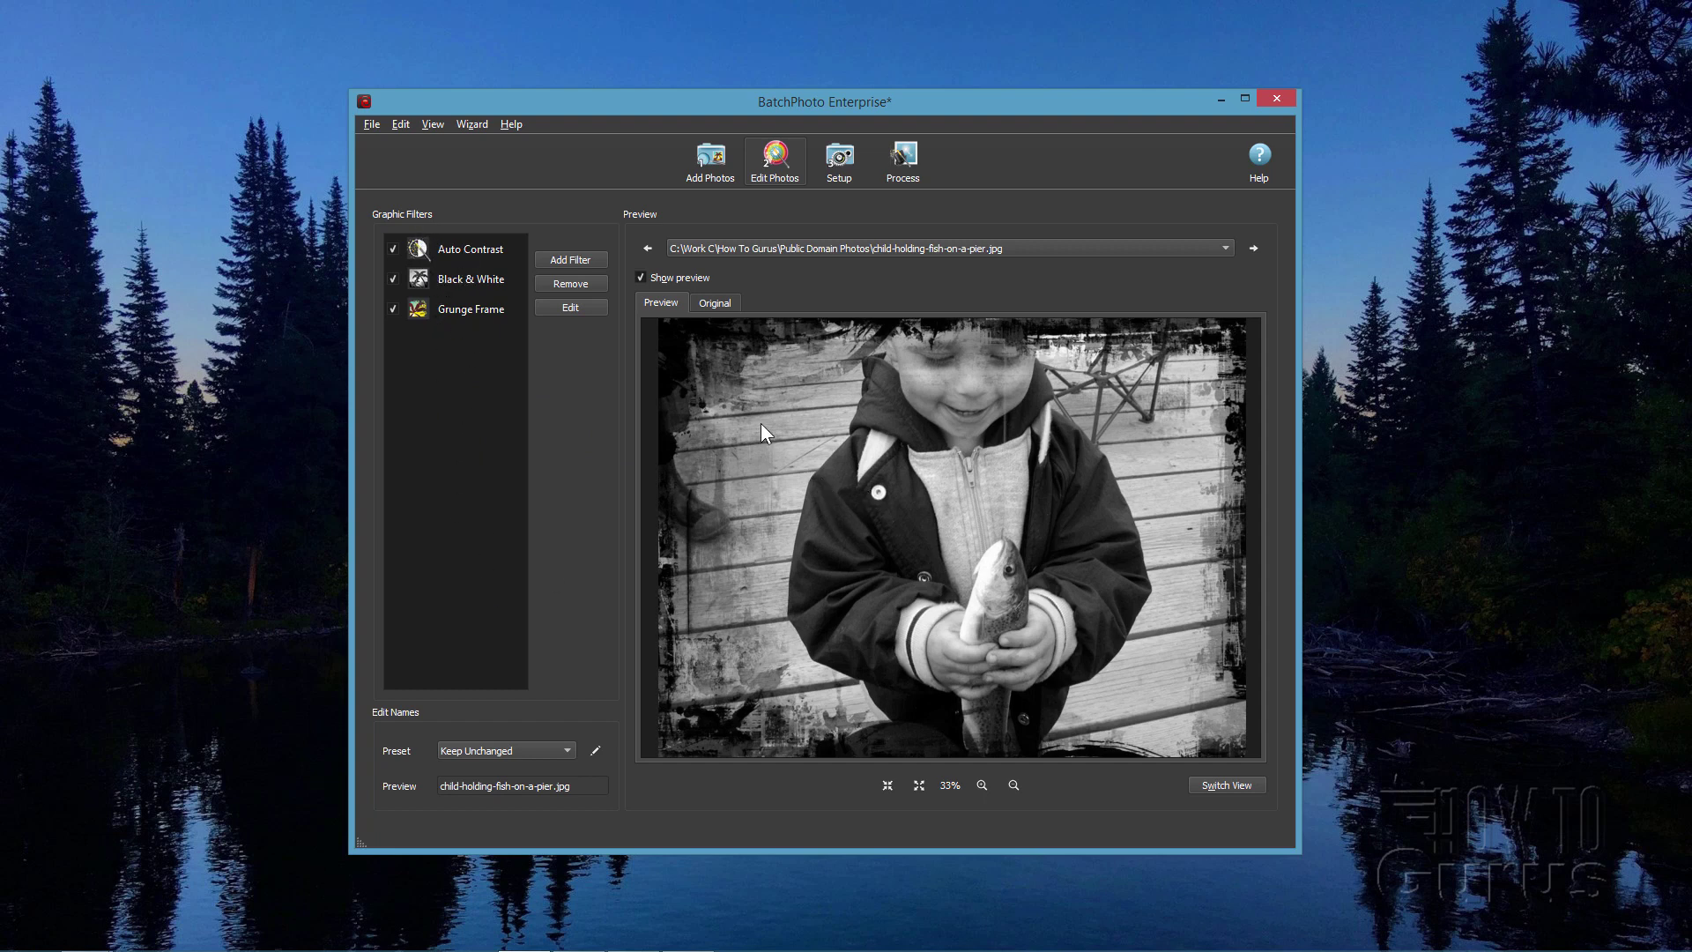
- Open the output setup and review the destination and folder options, keeping a subfolder in the original photos' folder
click(840, 174)
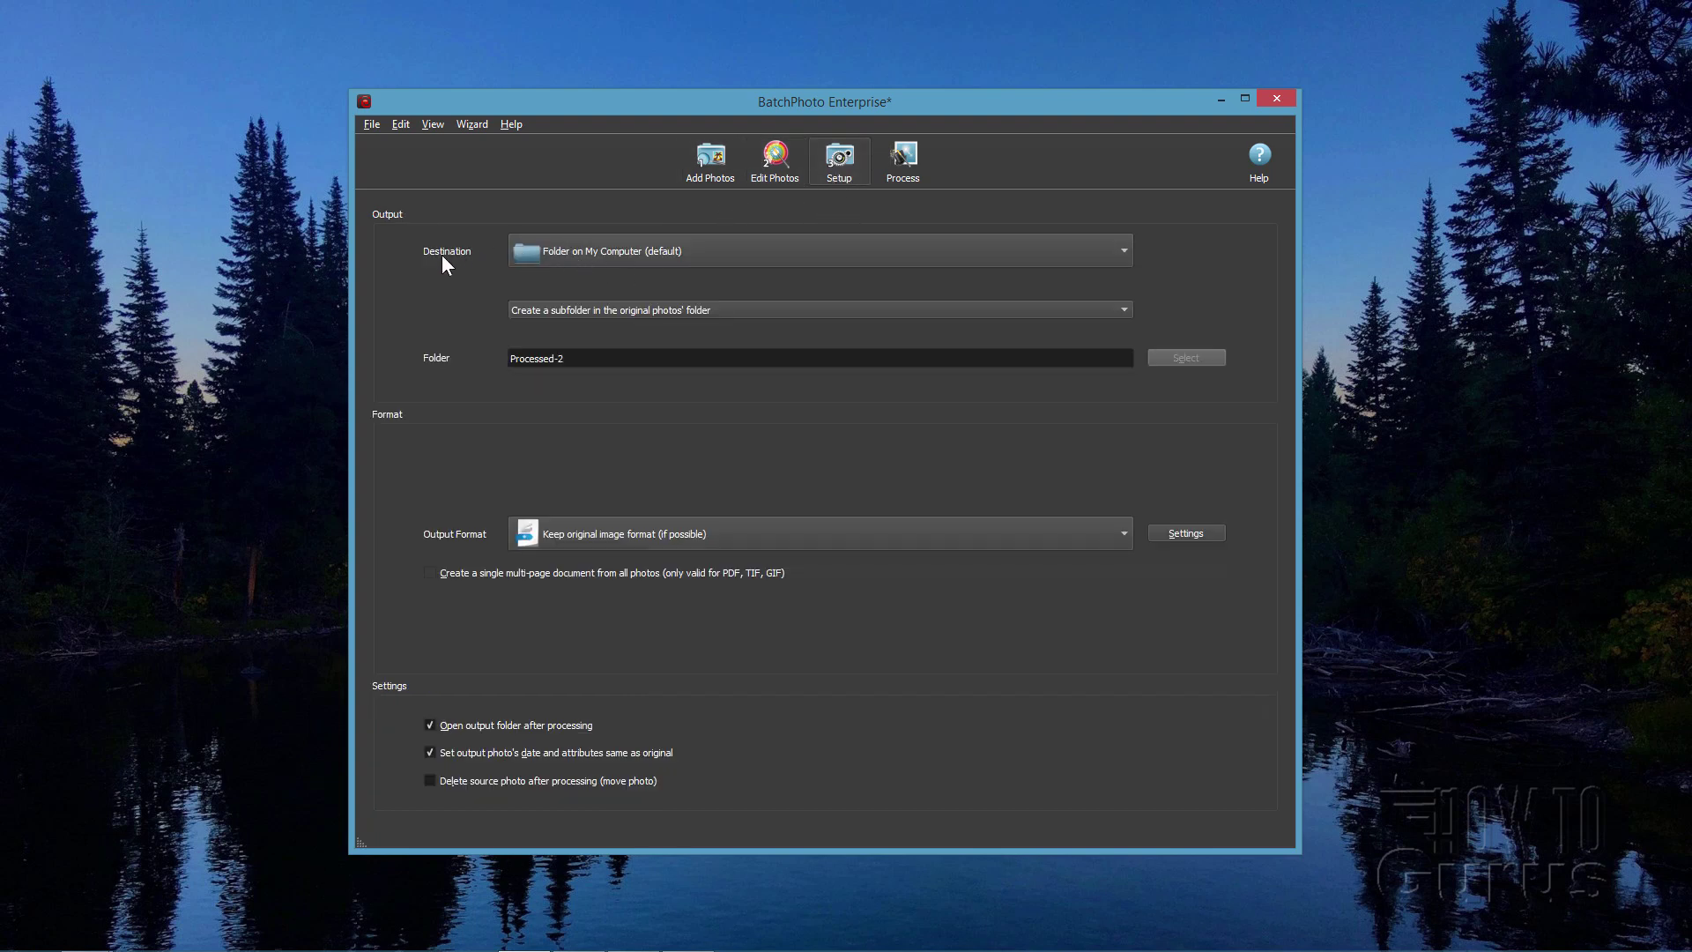
click(691, 247)
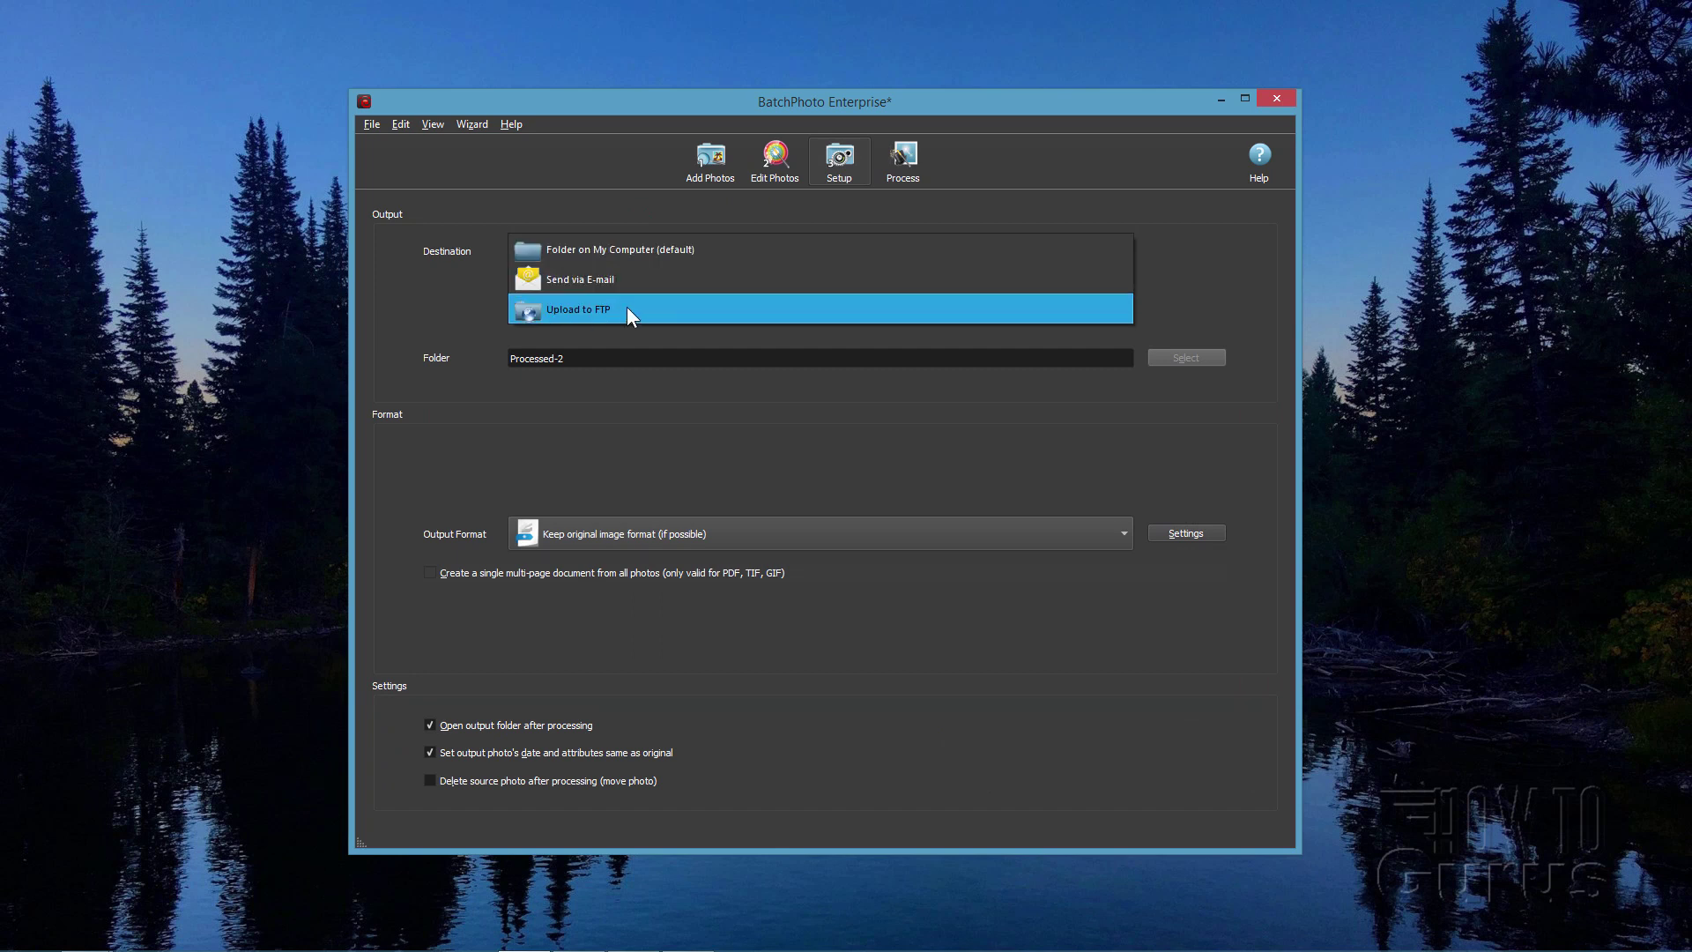
click(472, 280)
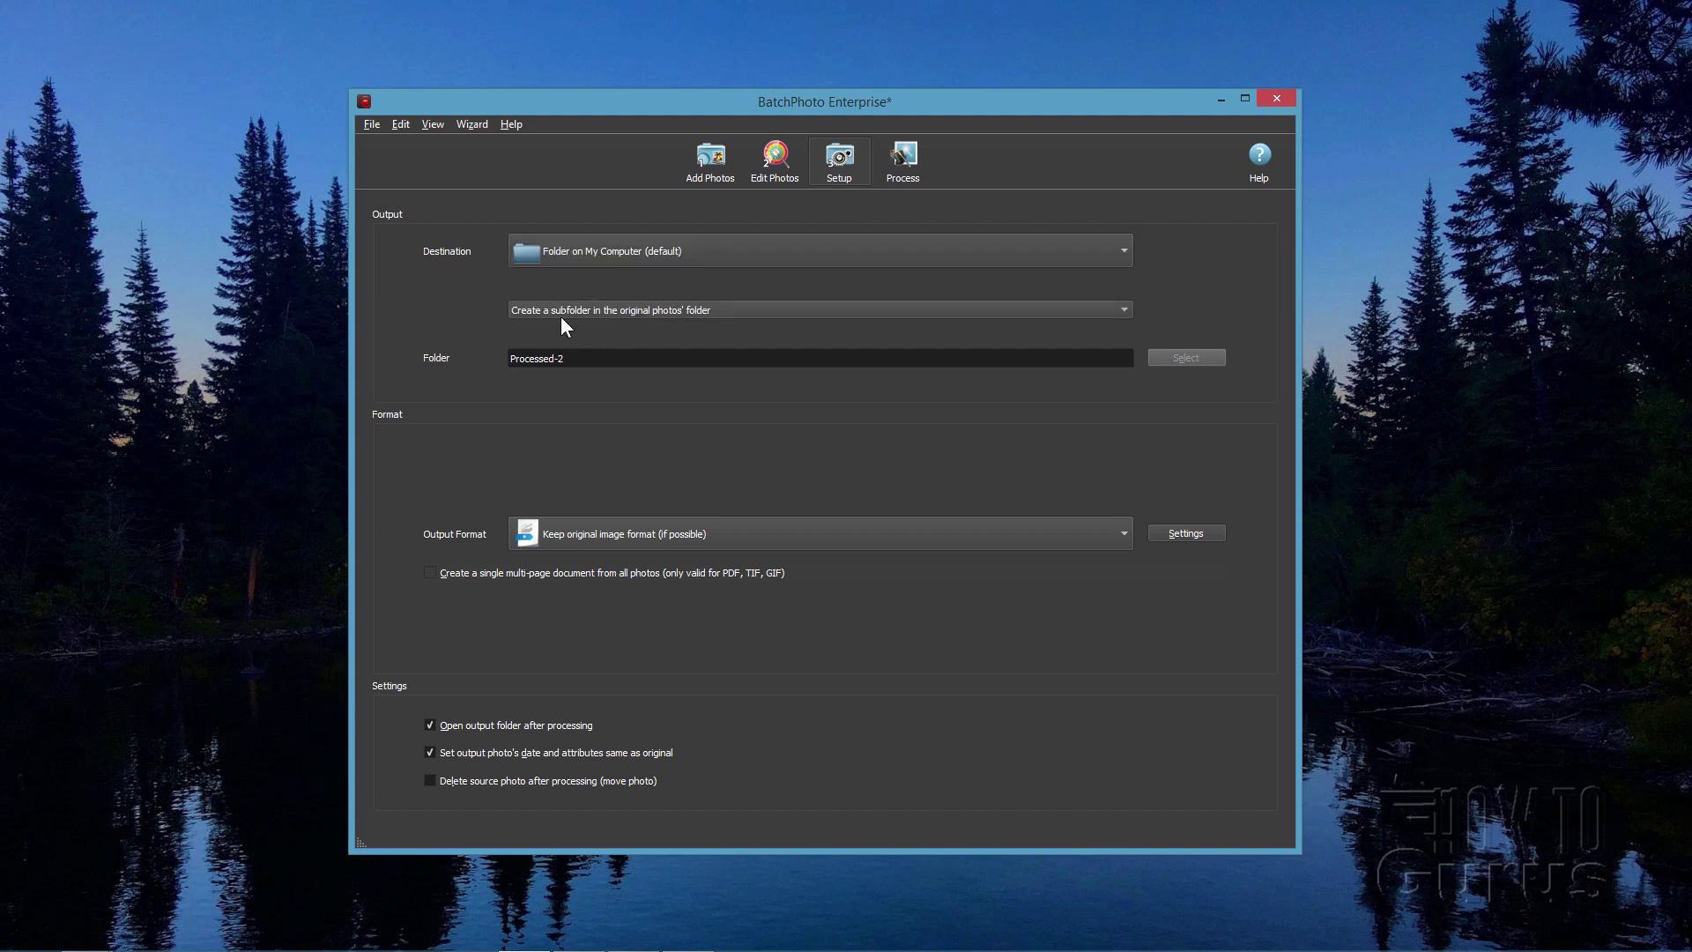
click(655, 312)
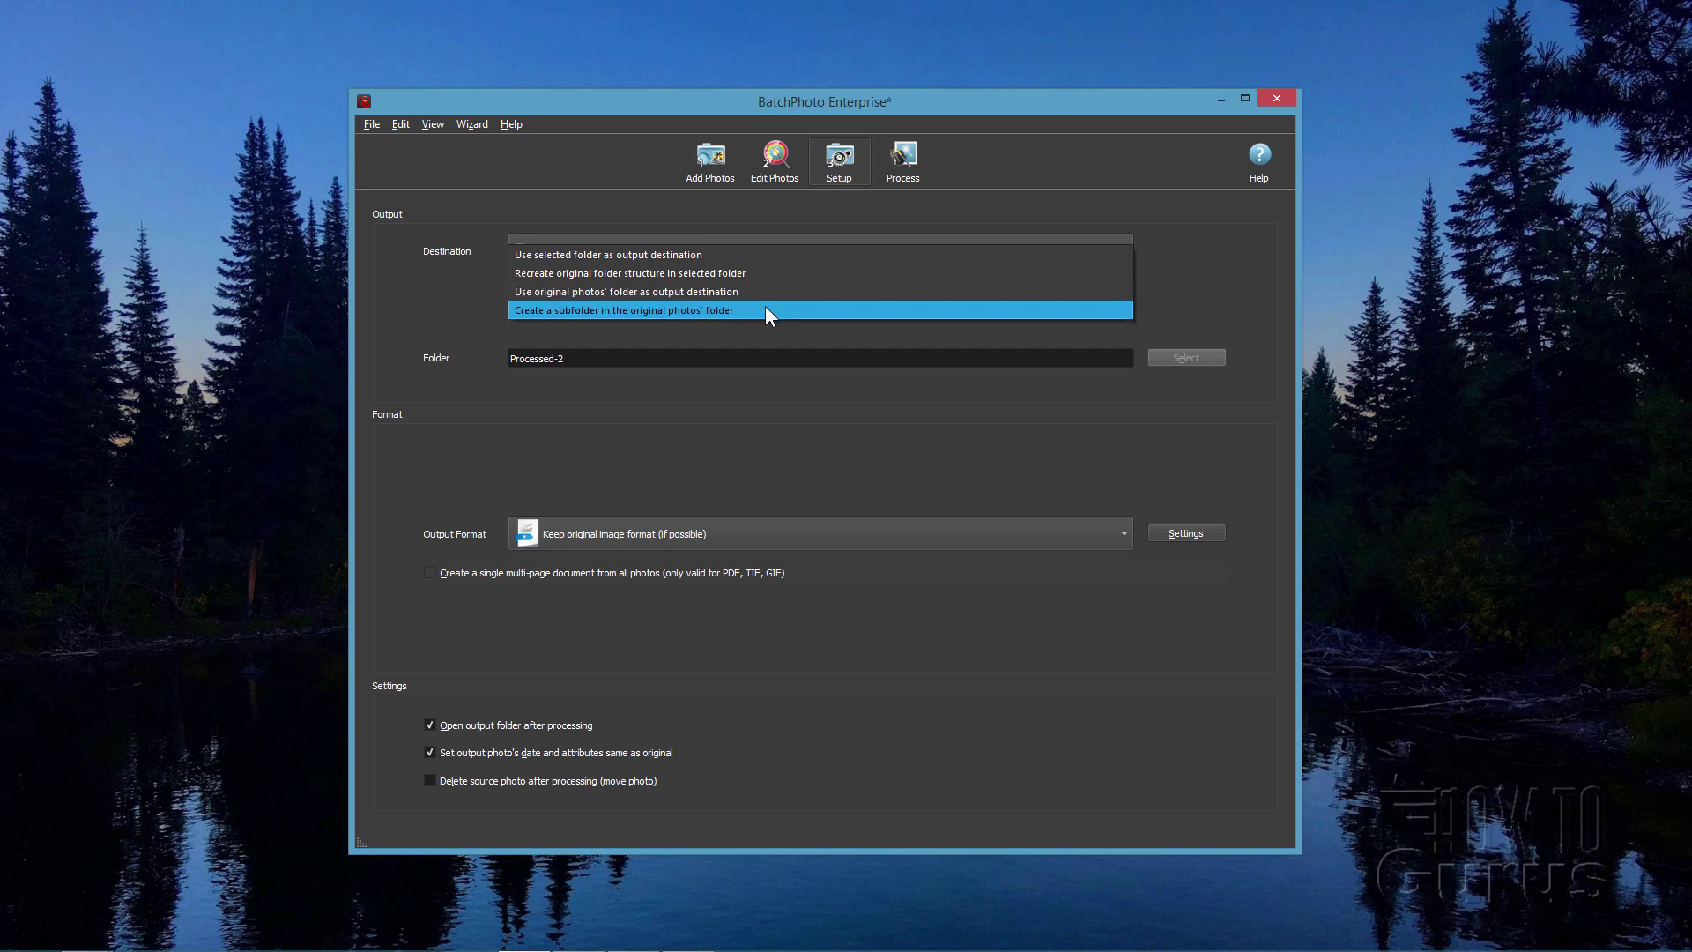
click(629, 311)
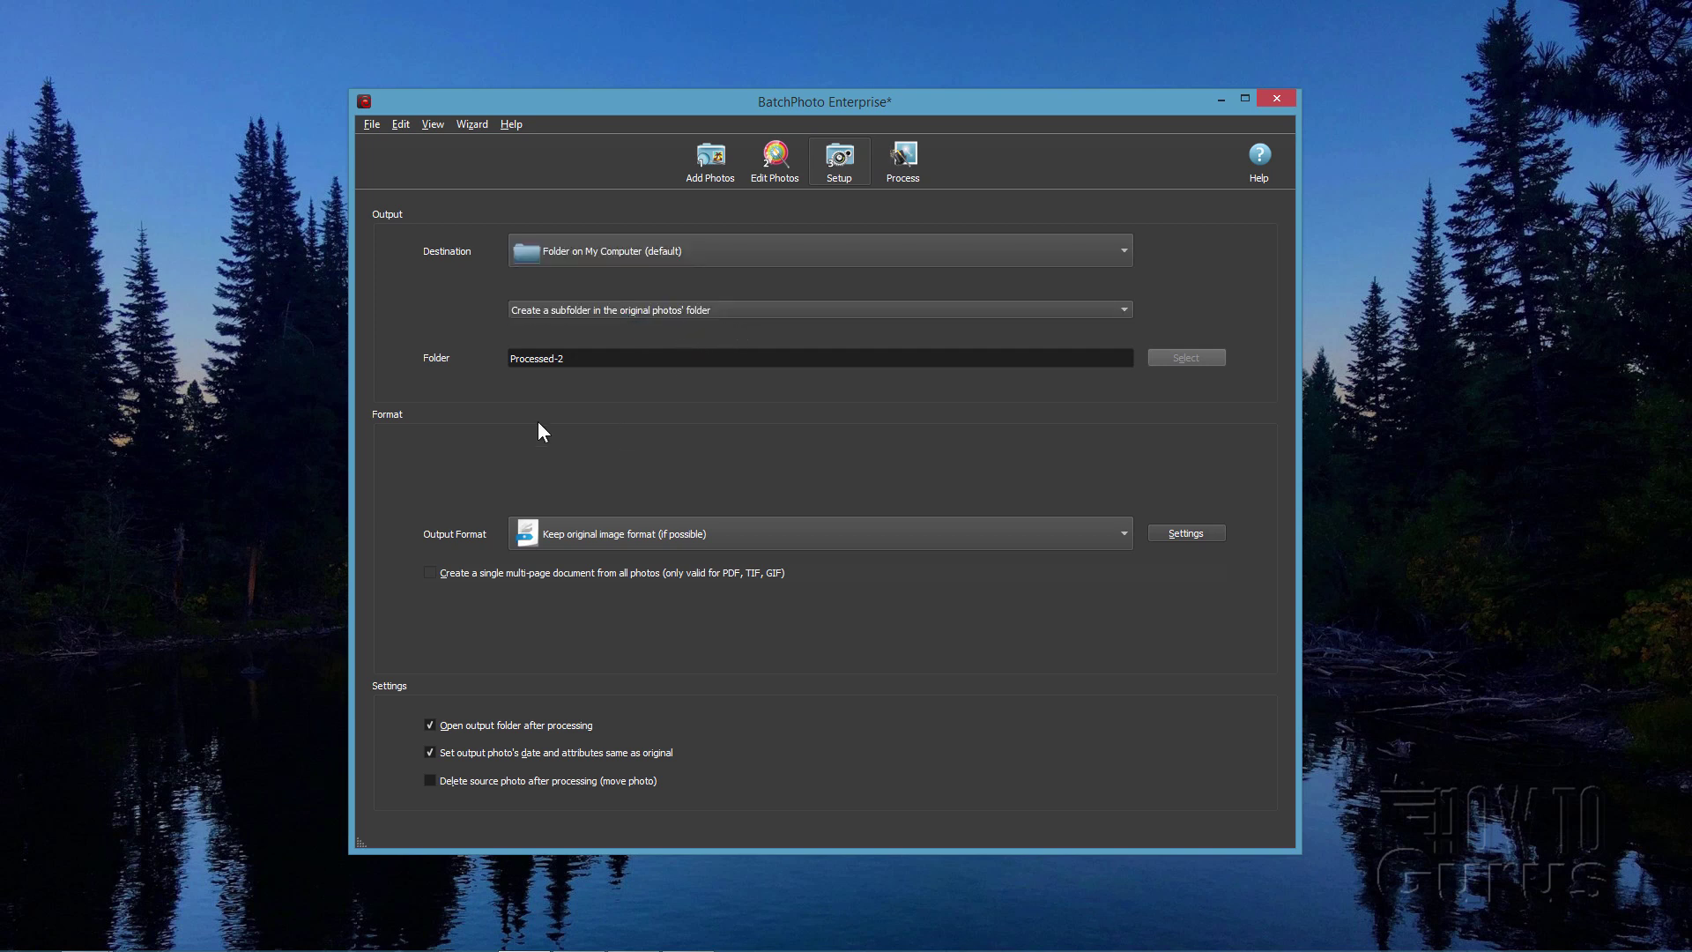
click(583, 357)
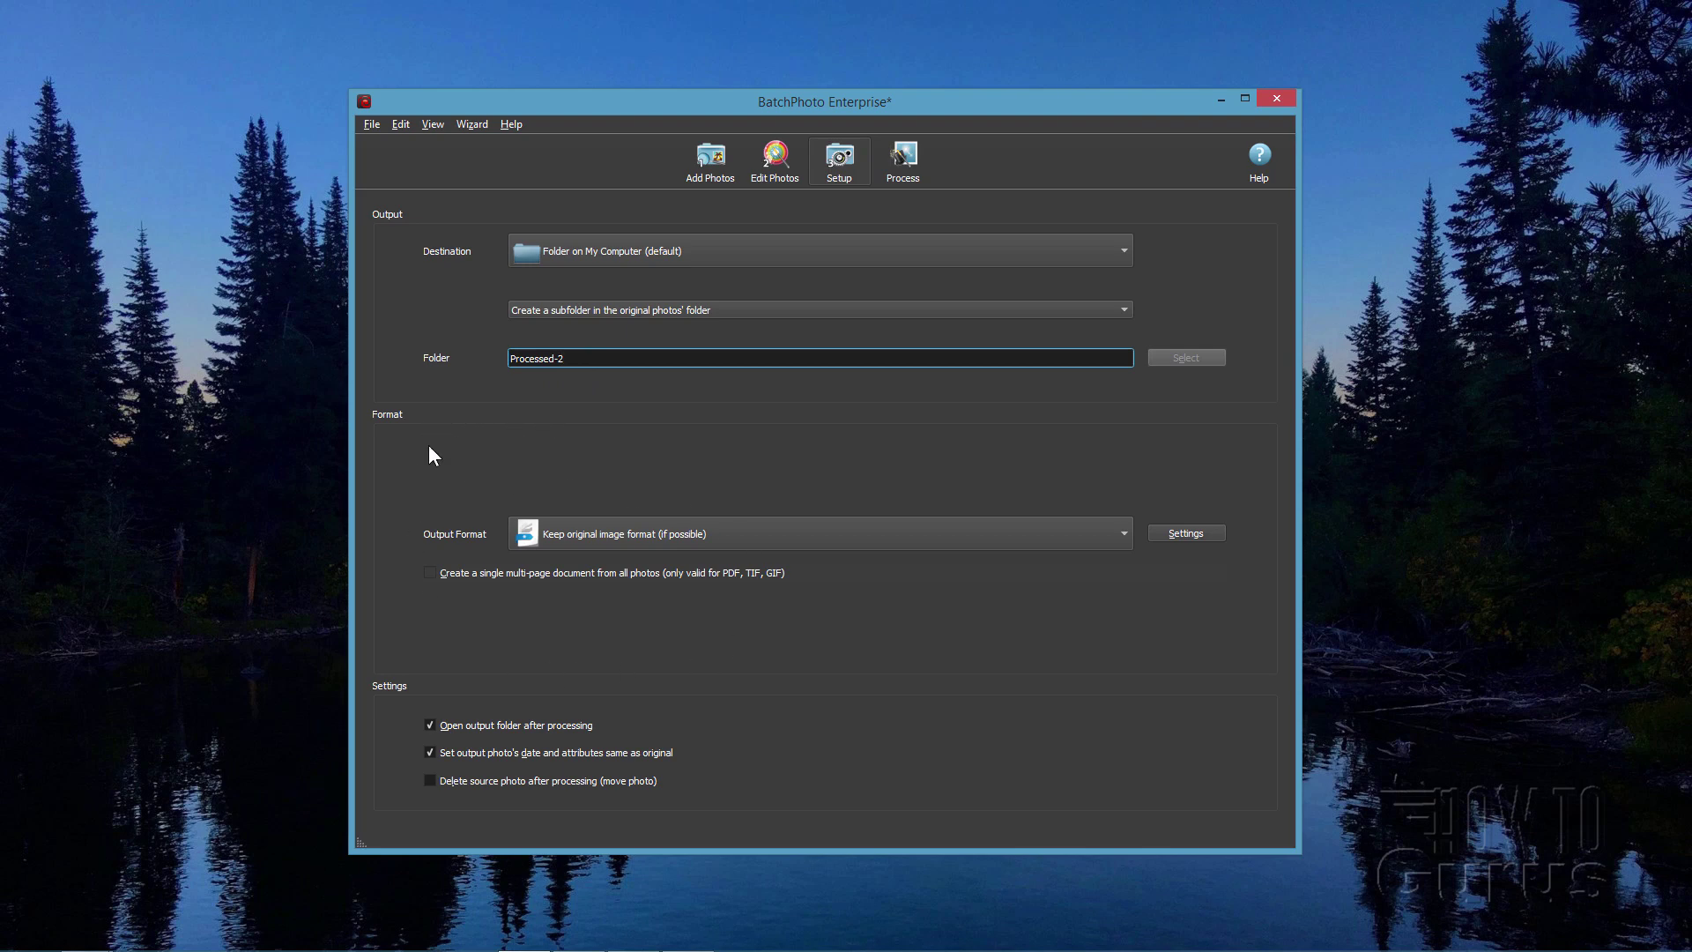
- Examine the list of available output formats, keeping the original image format
click(775, 541)
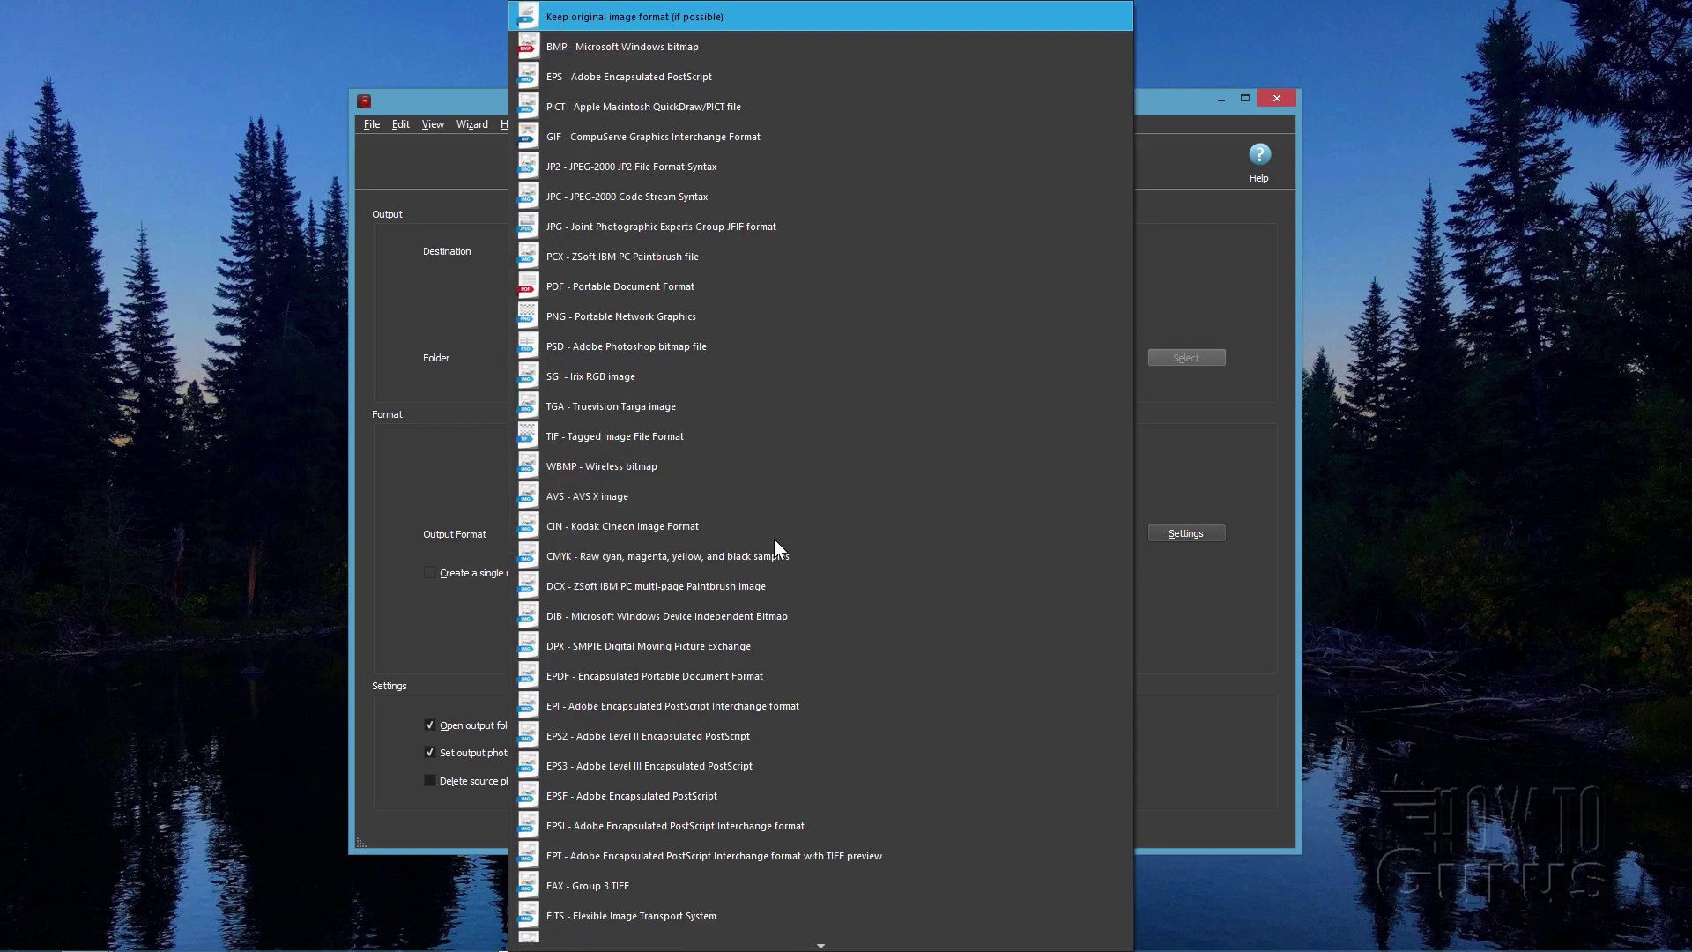
scroll(652, 430, down, 5)
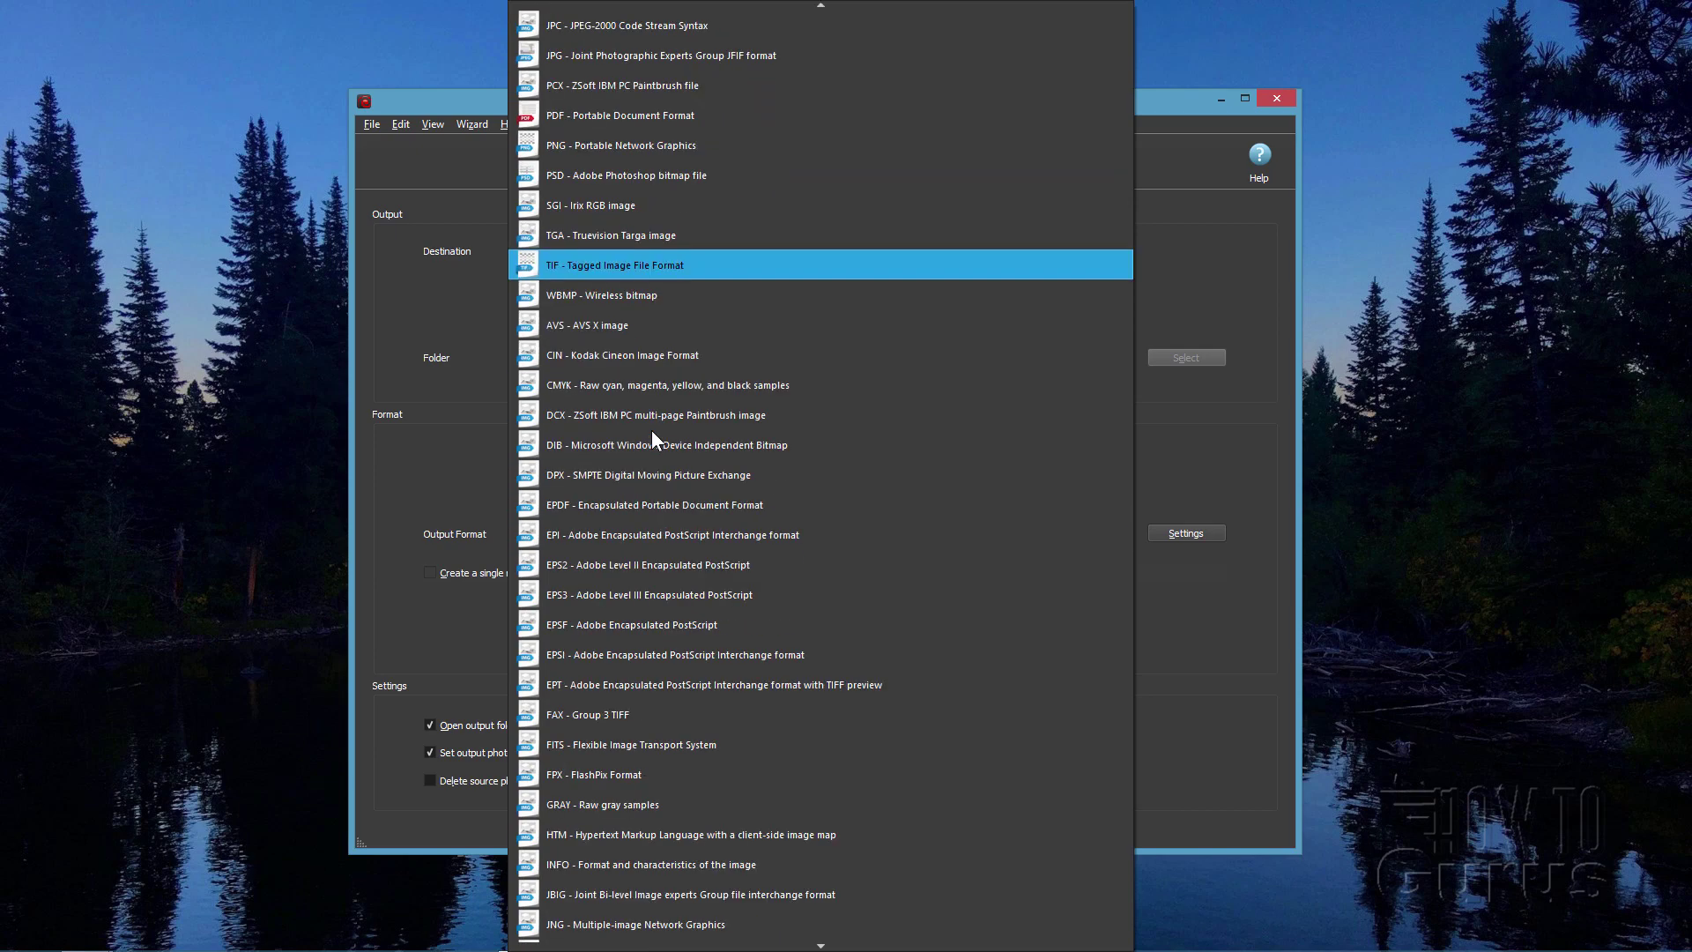
scroll(652, 441, up, 5)
scroll(652, 440, down, 11)
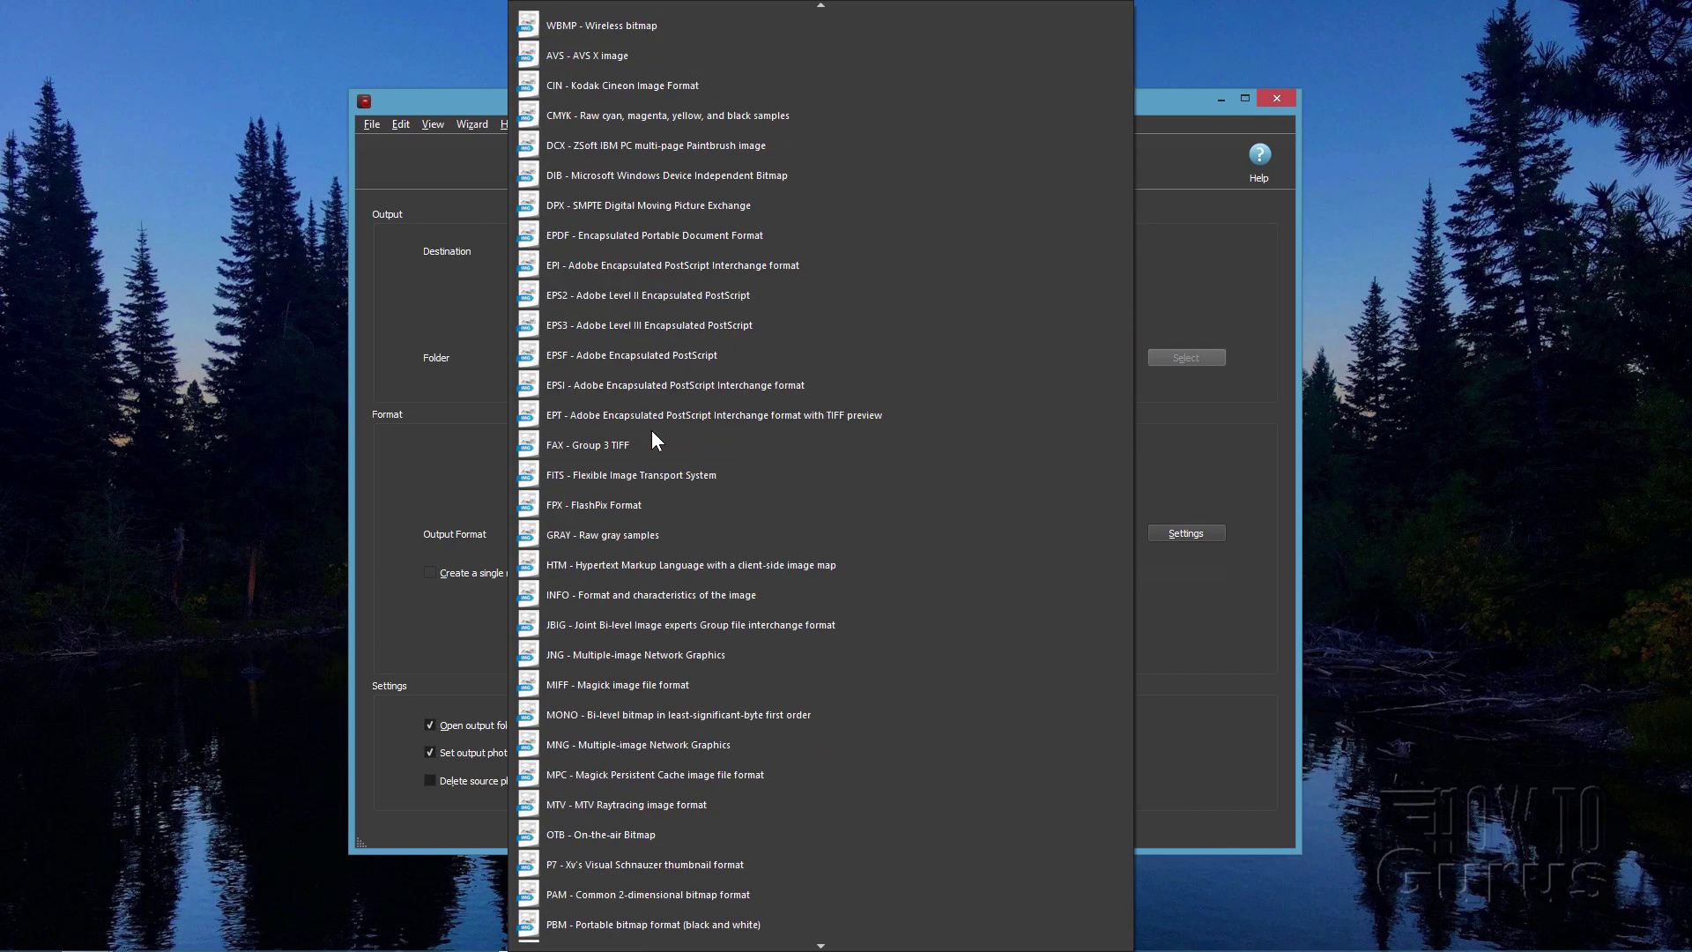
scroll(652, 432, down, 3)
scroll(653, 430, up, 15)
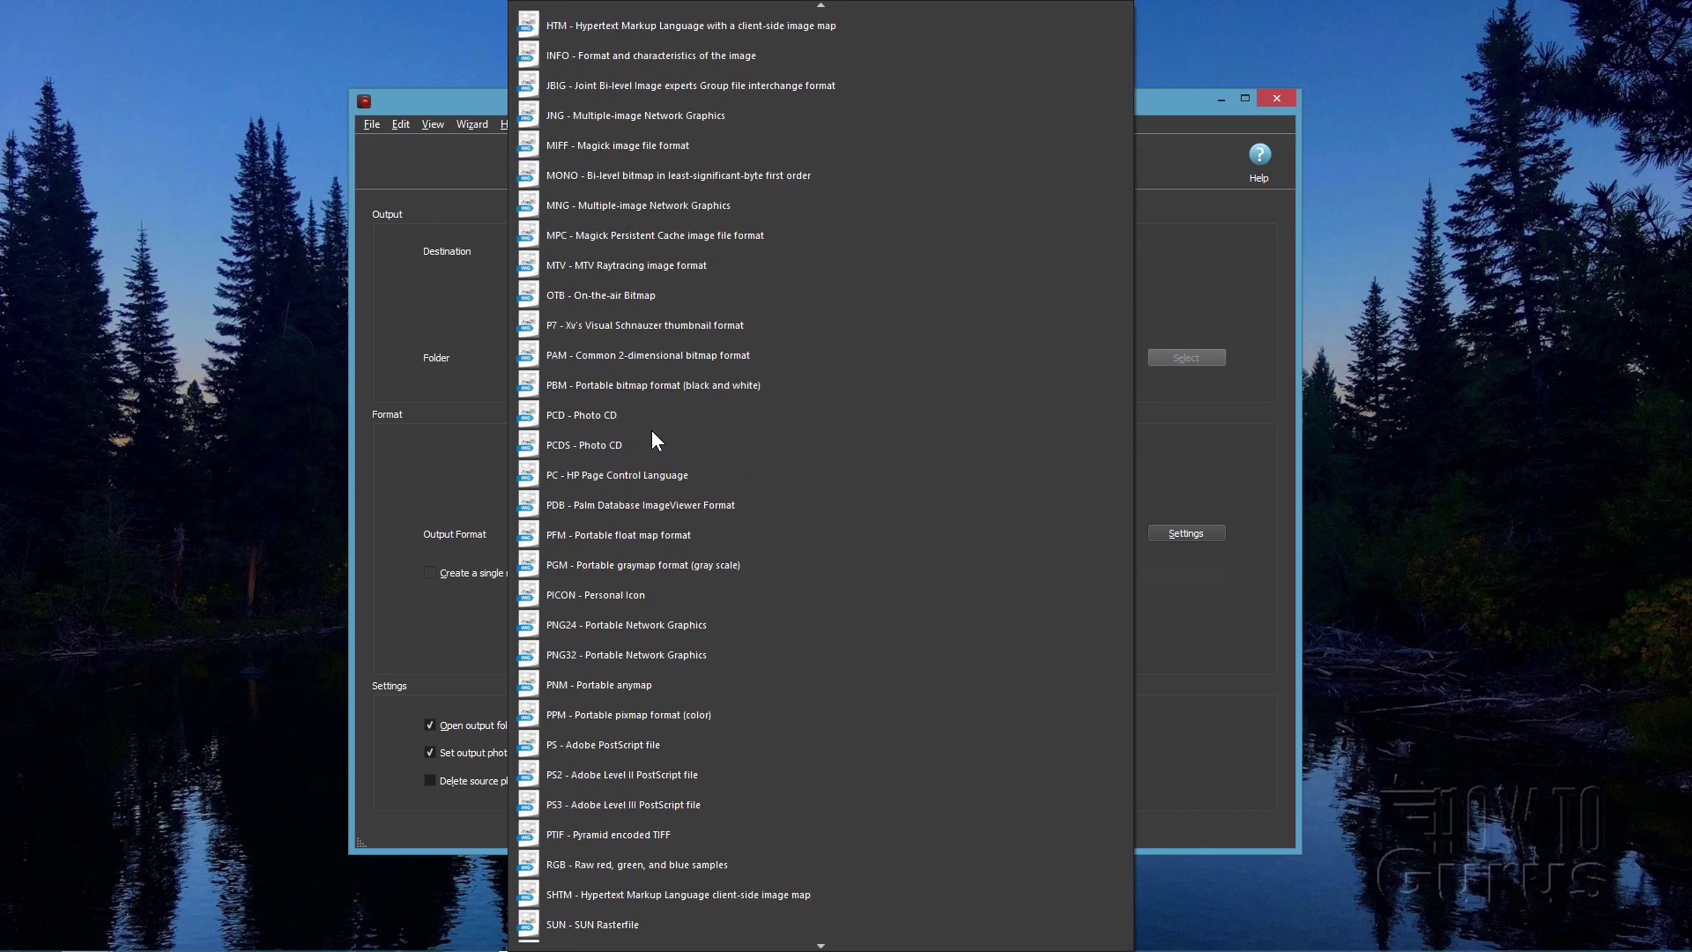
scroll(652, 437, up, 1)
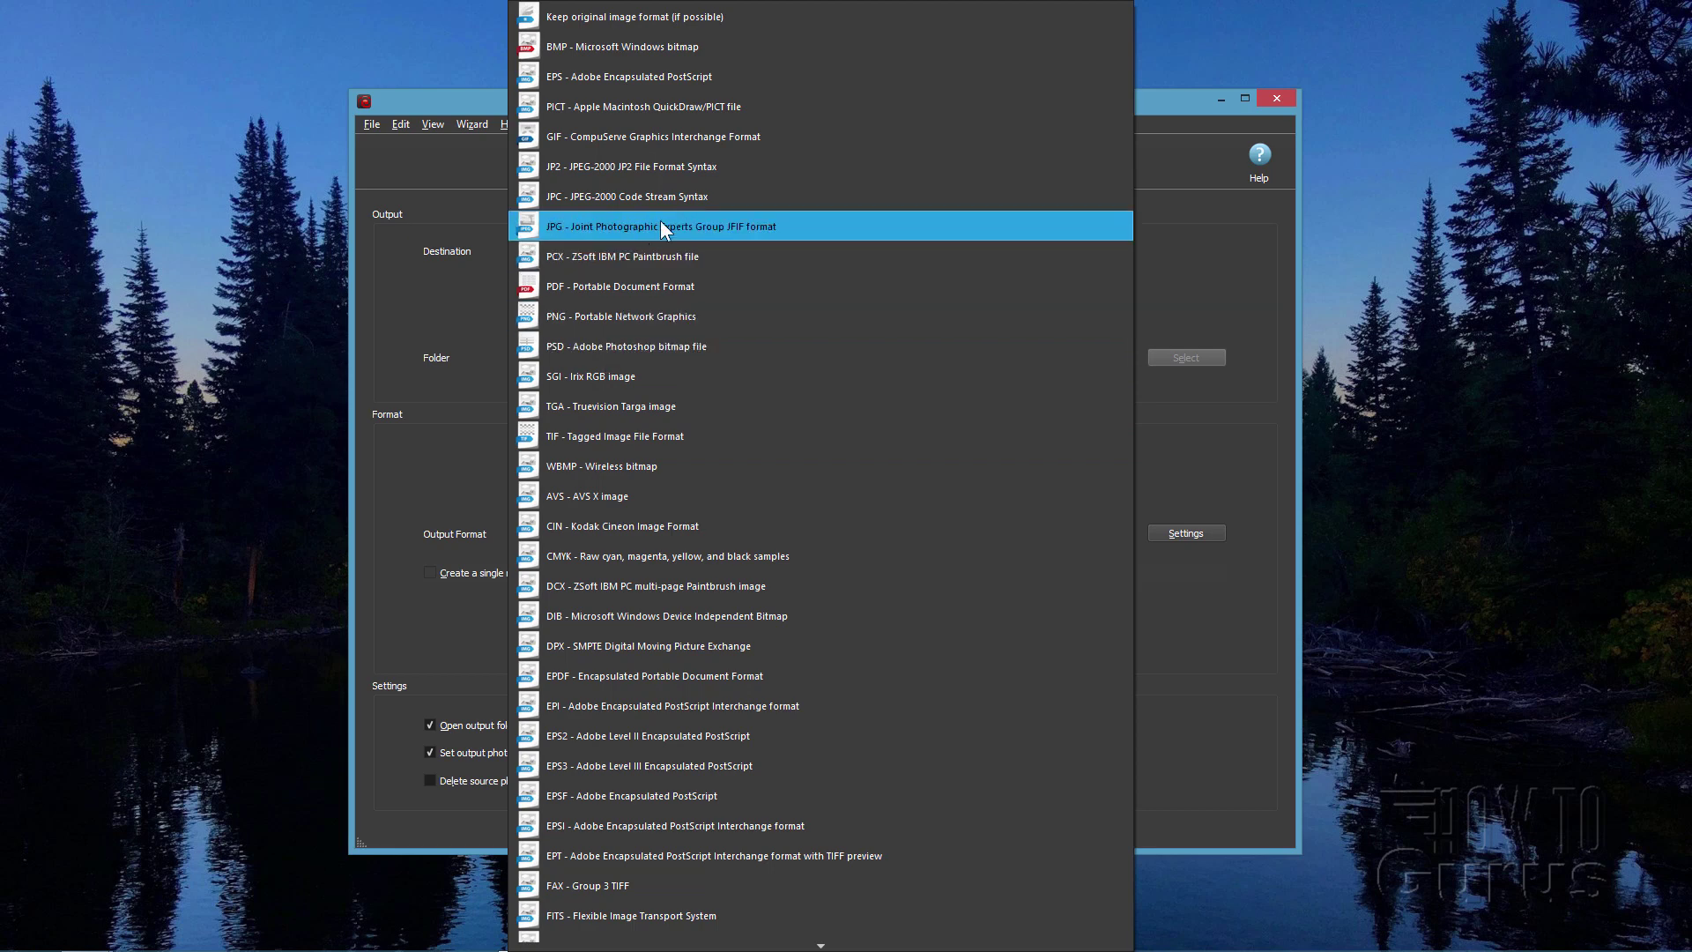
click(412, 477)
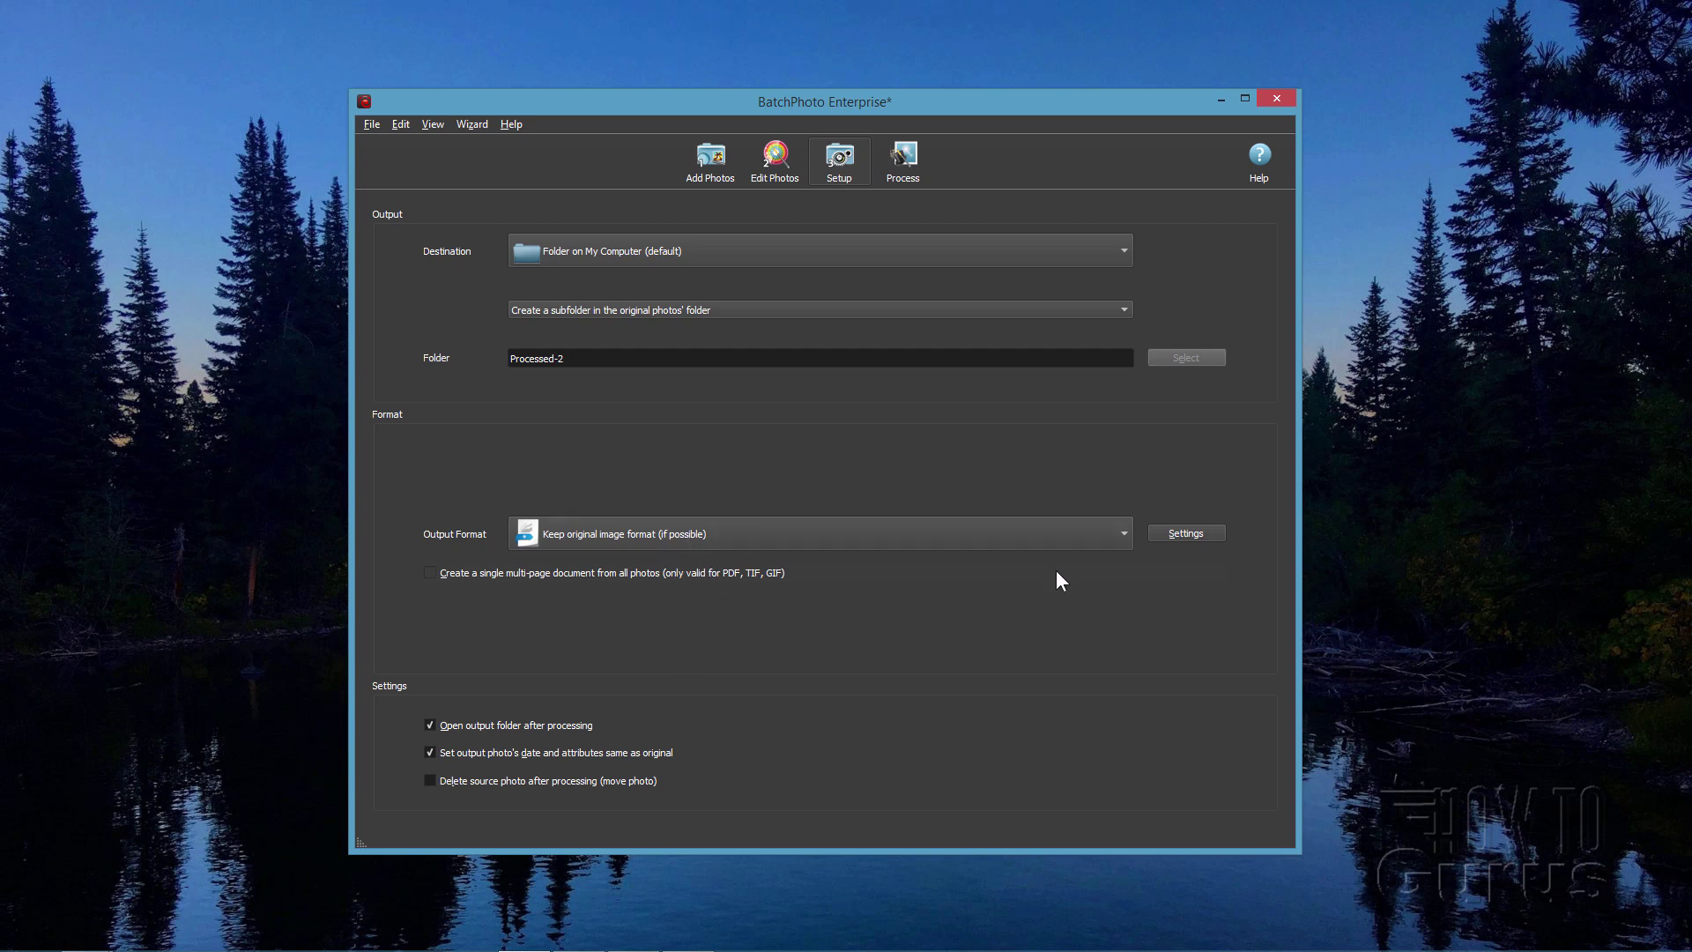
- Review the default format choices in the output format settings and leave them without making changes
click(1190, 536)
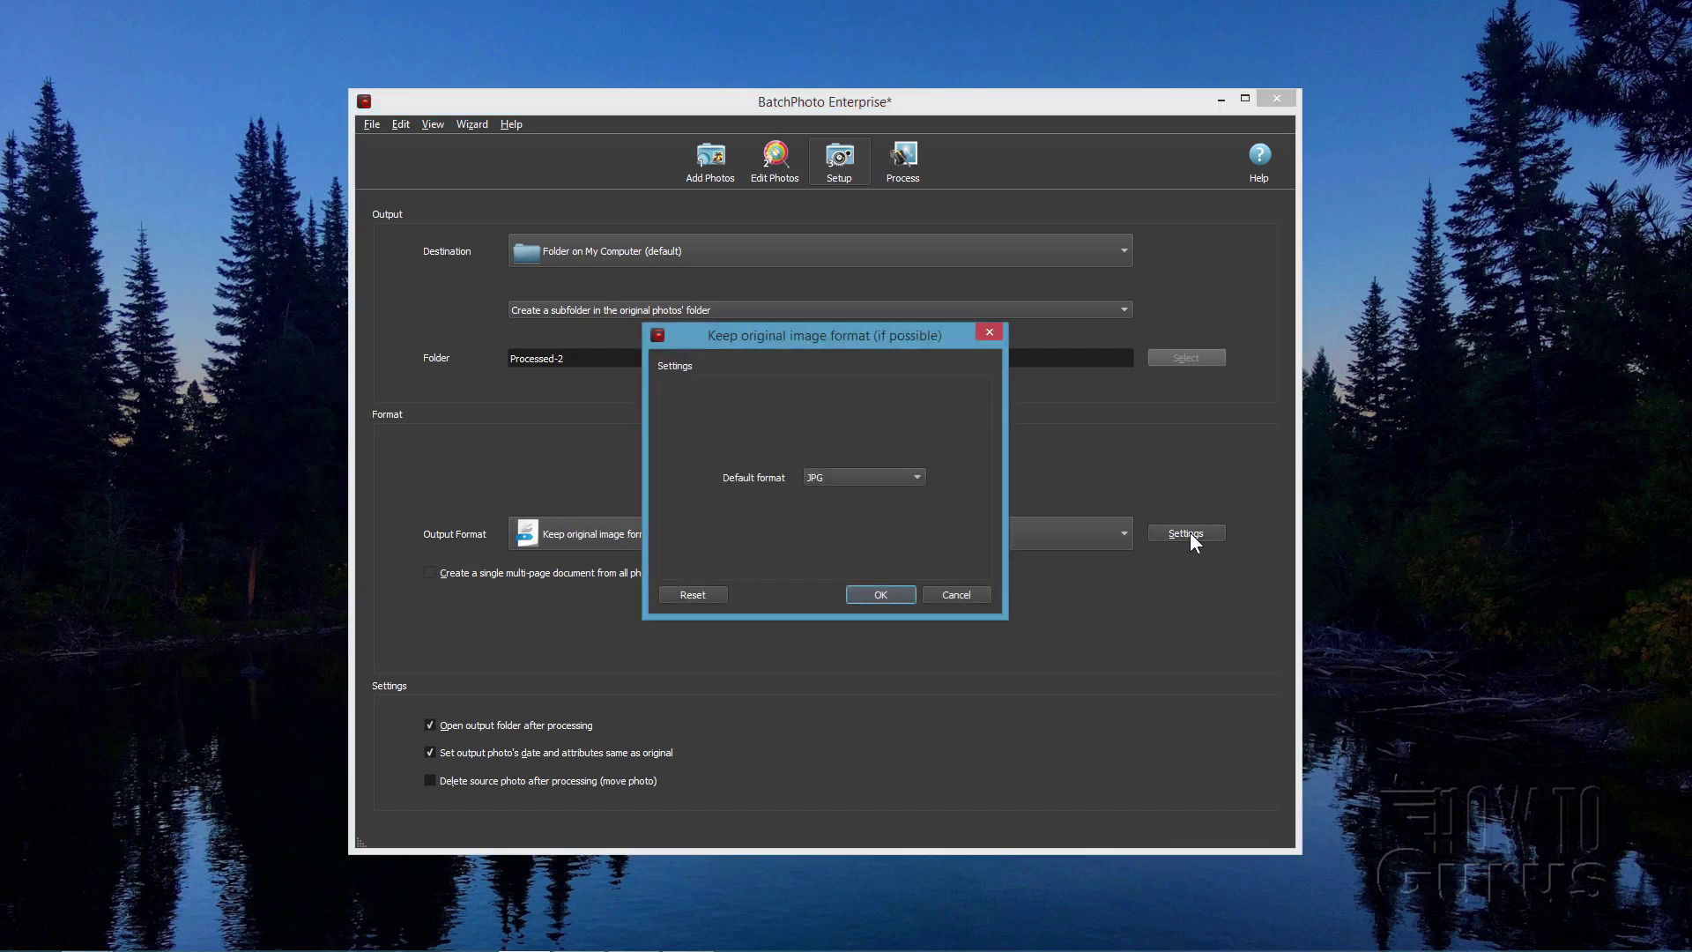
click(892, 479)
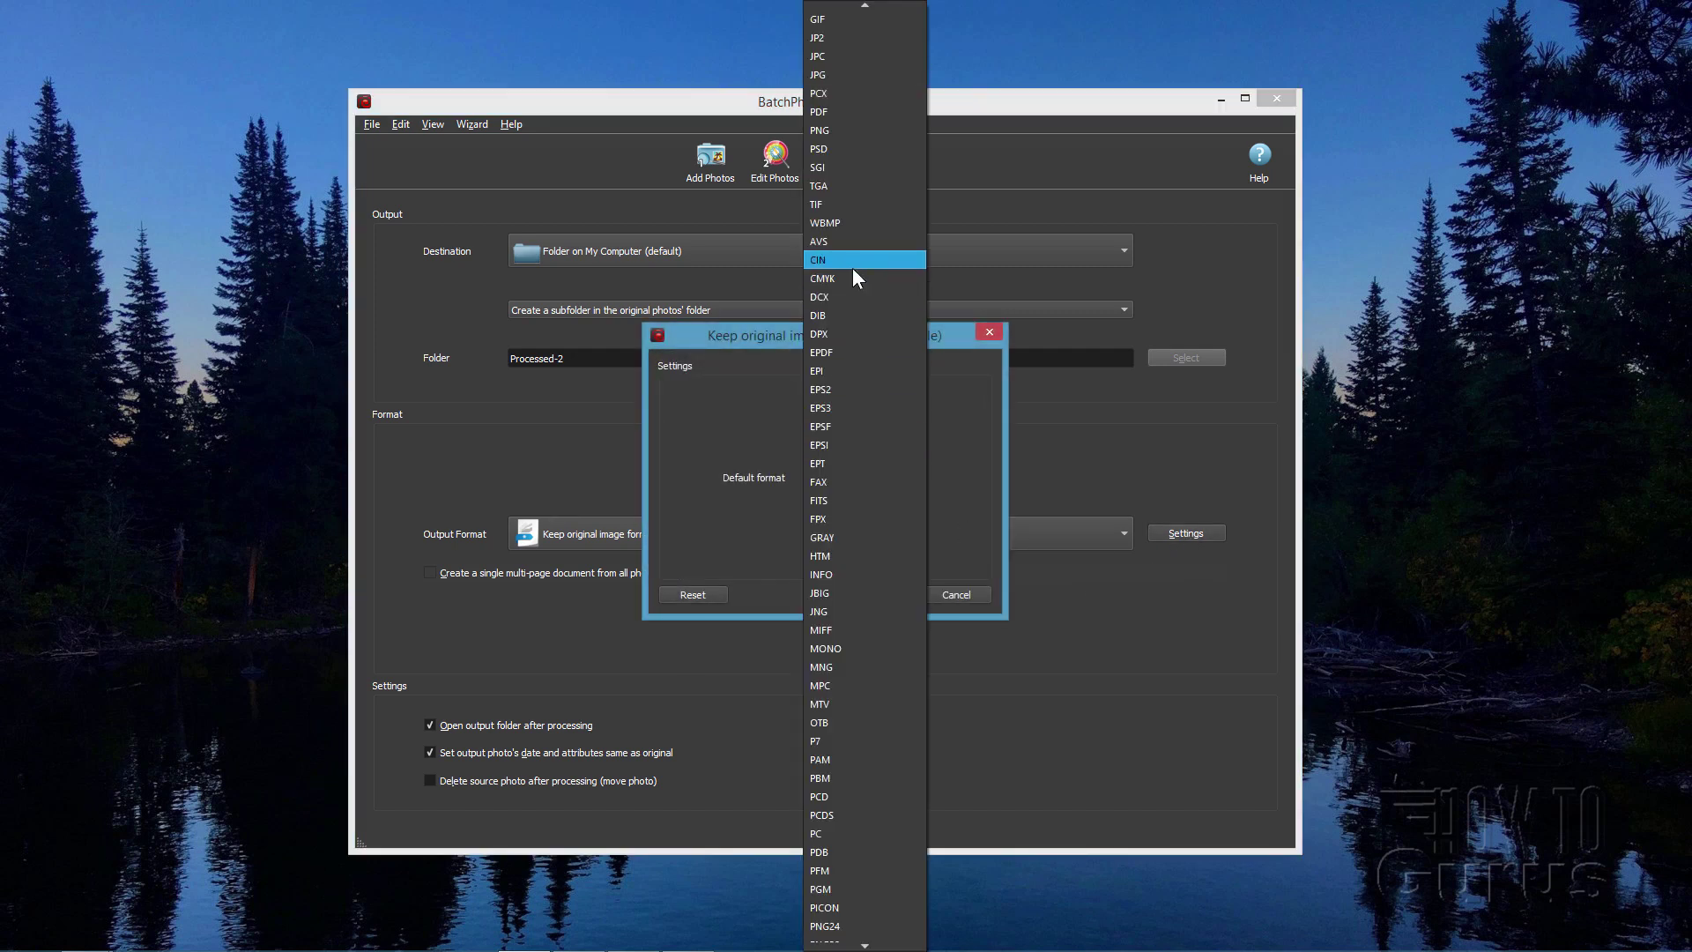
key(Escape)
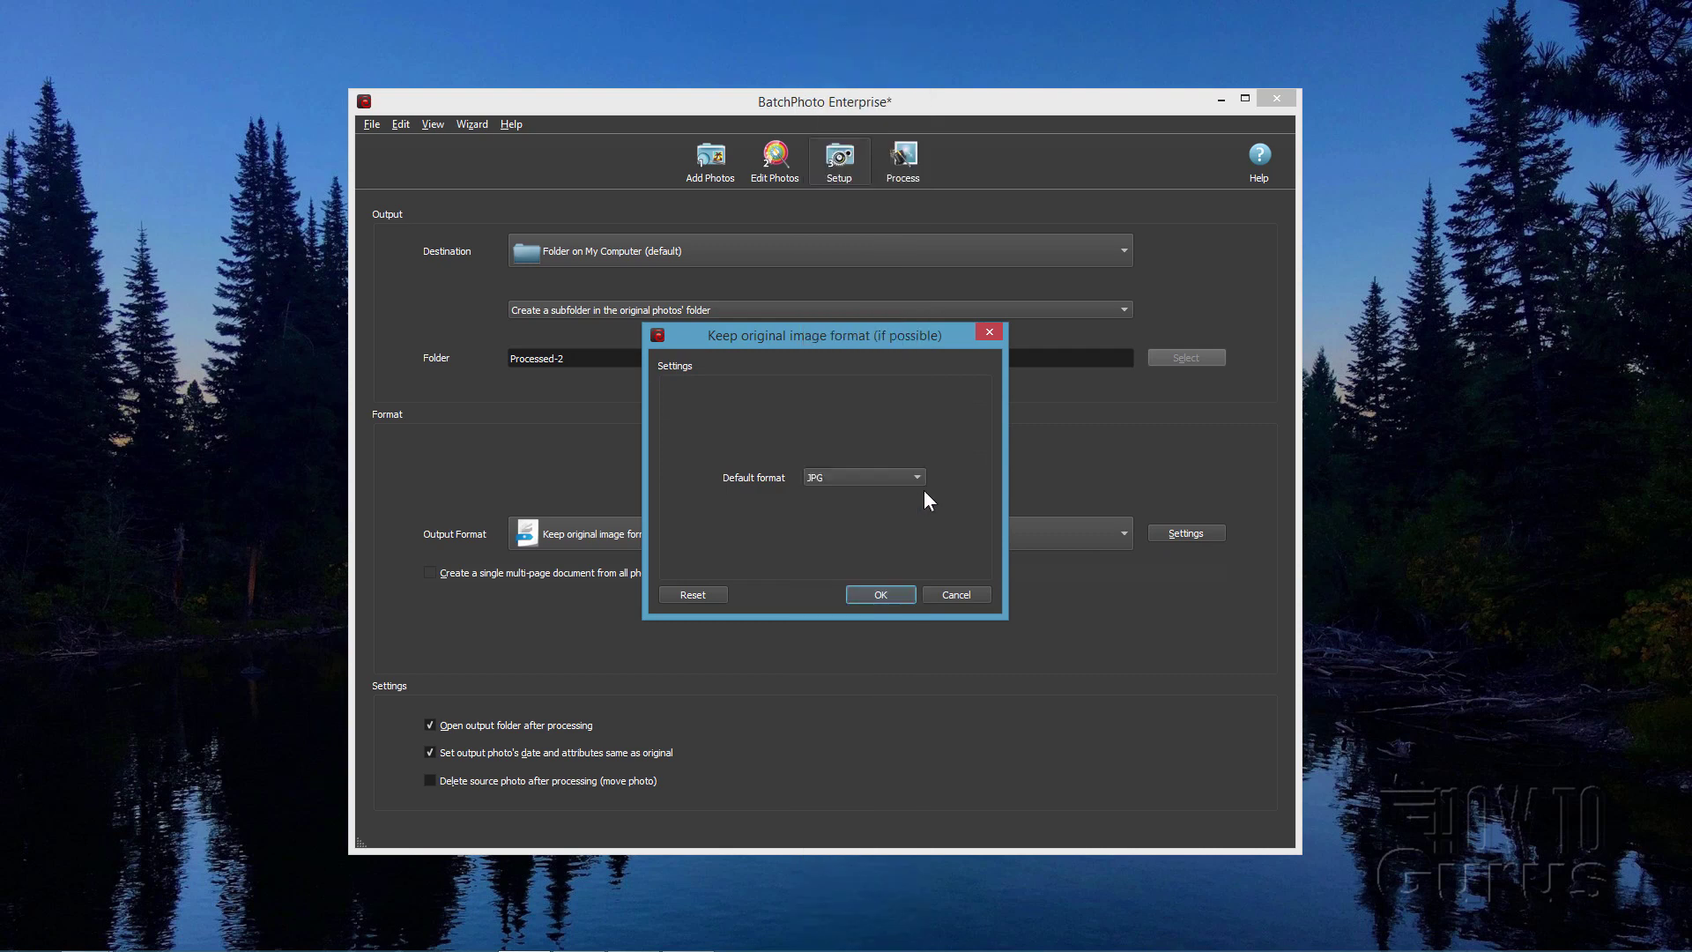
click(955, 594)
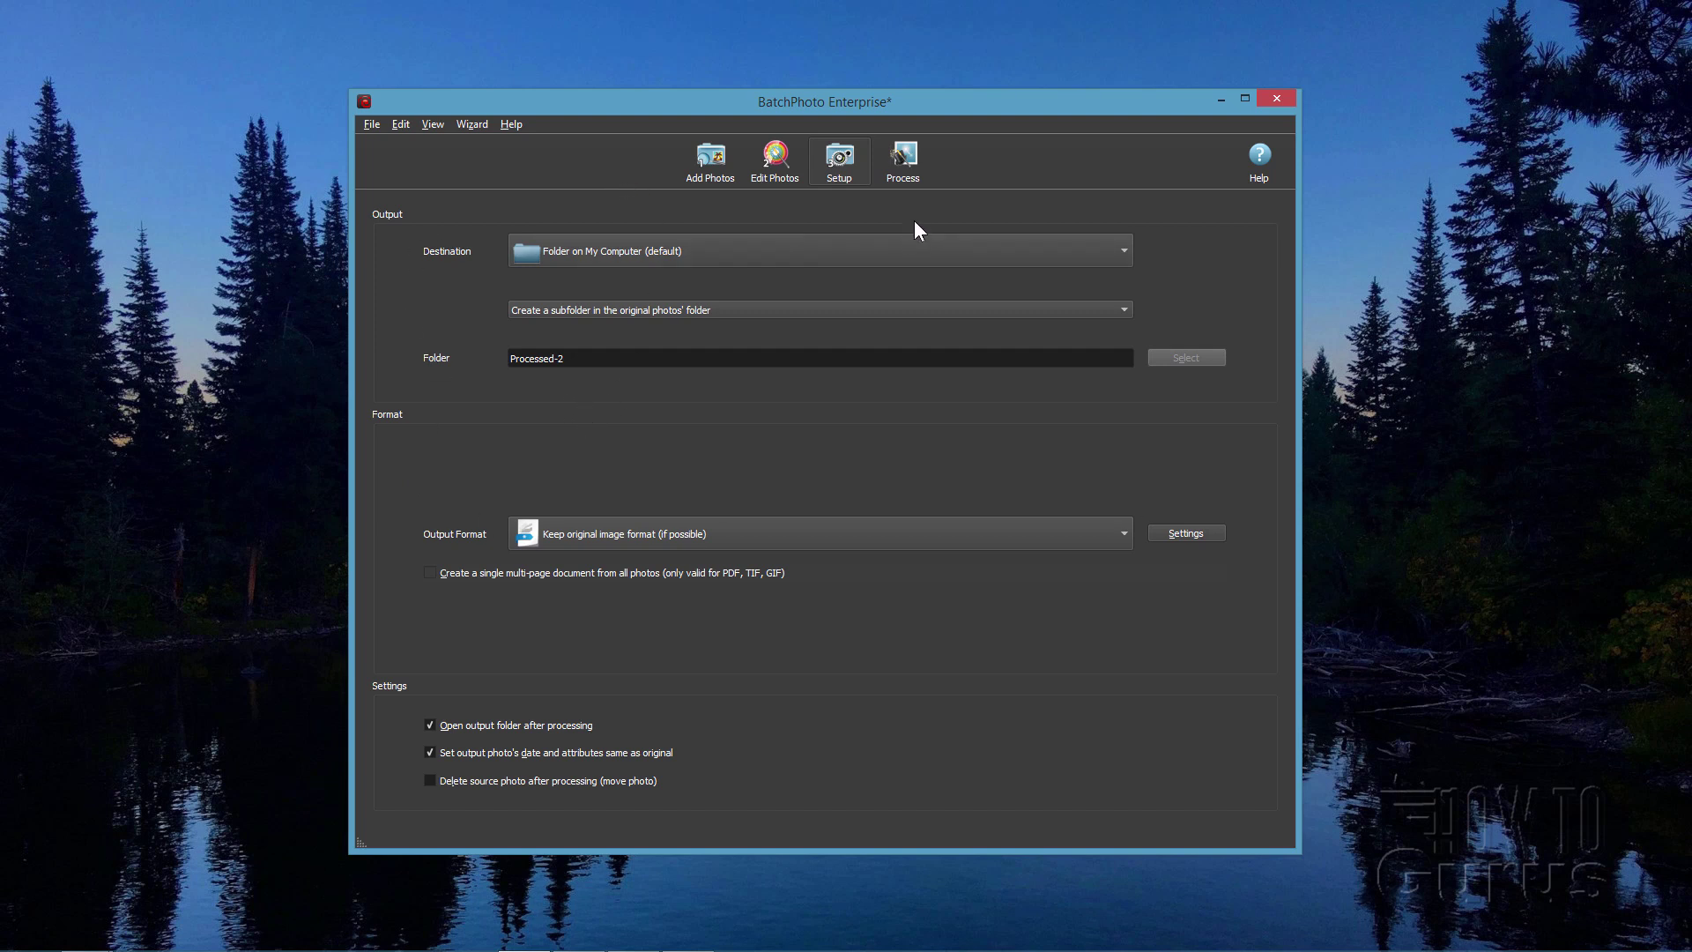
- Process all the photos with the chosen filters and inspect the results in the Processed-2 output folder
click(903, 160)
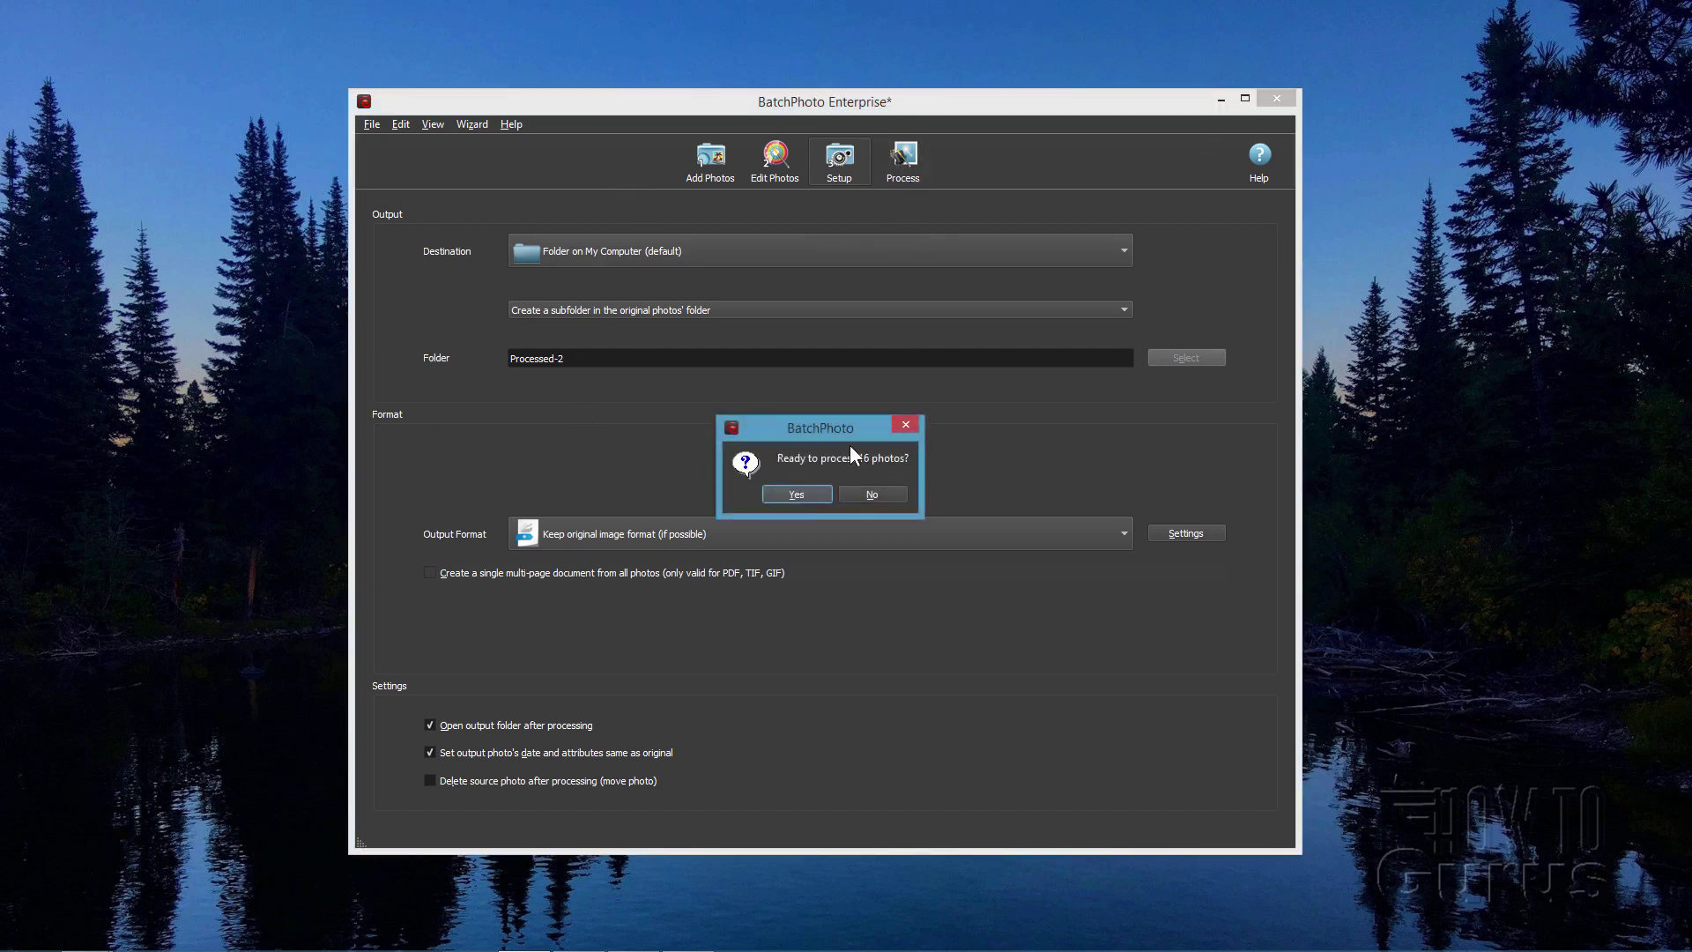
click(797, 495)
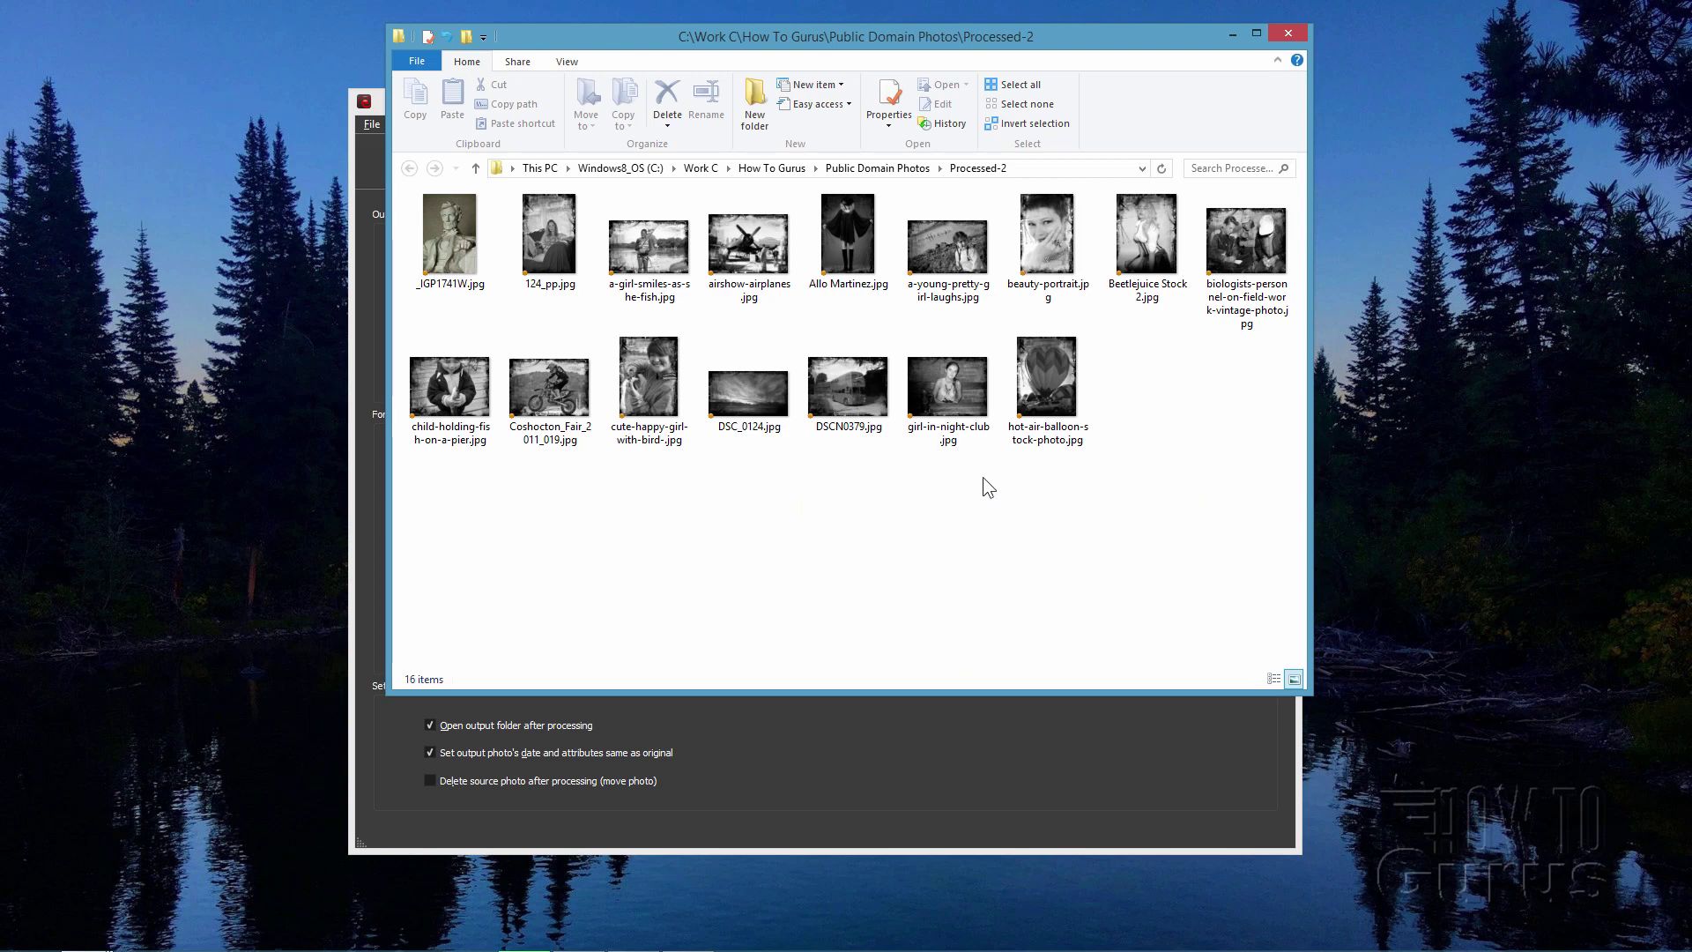
drag(625, 39, 900, 268)
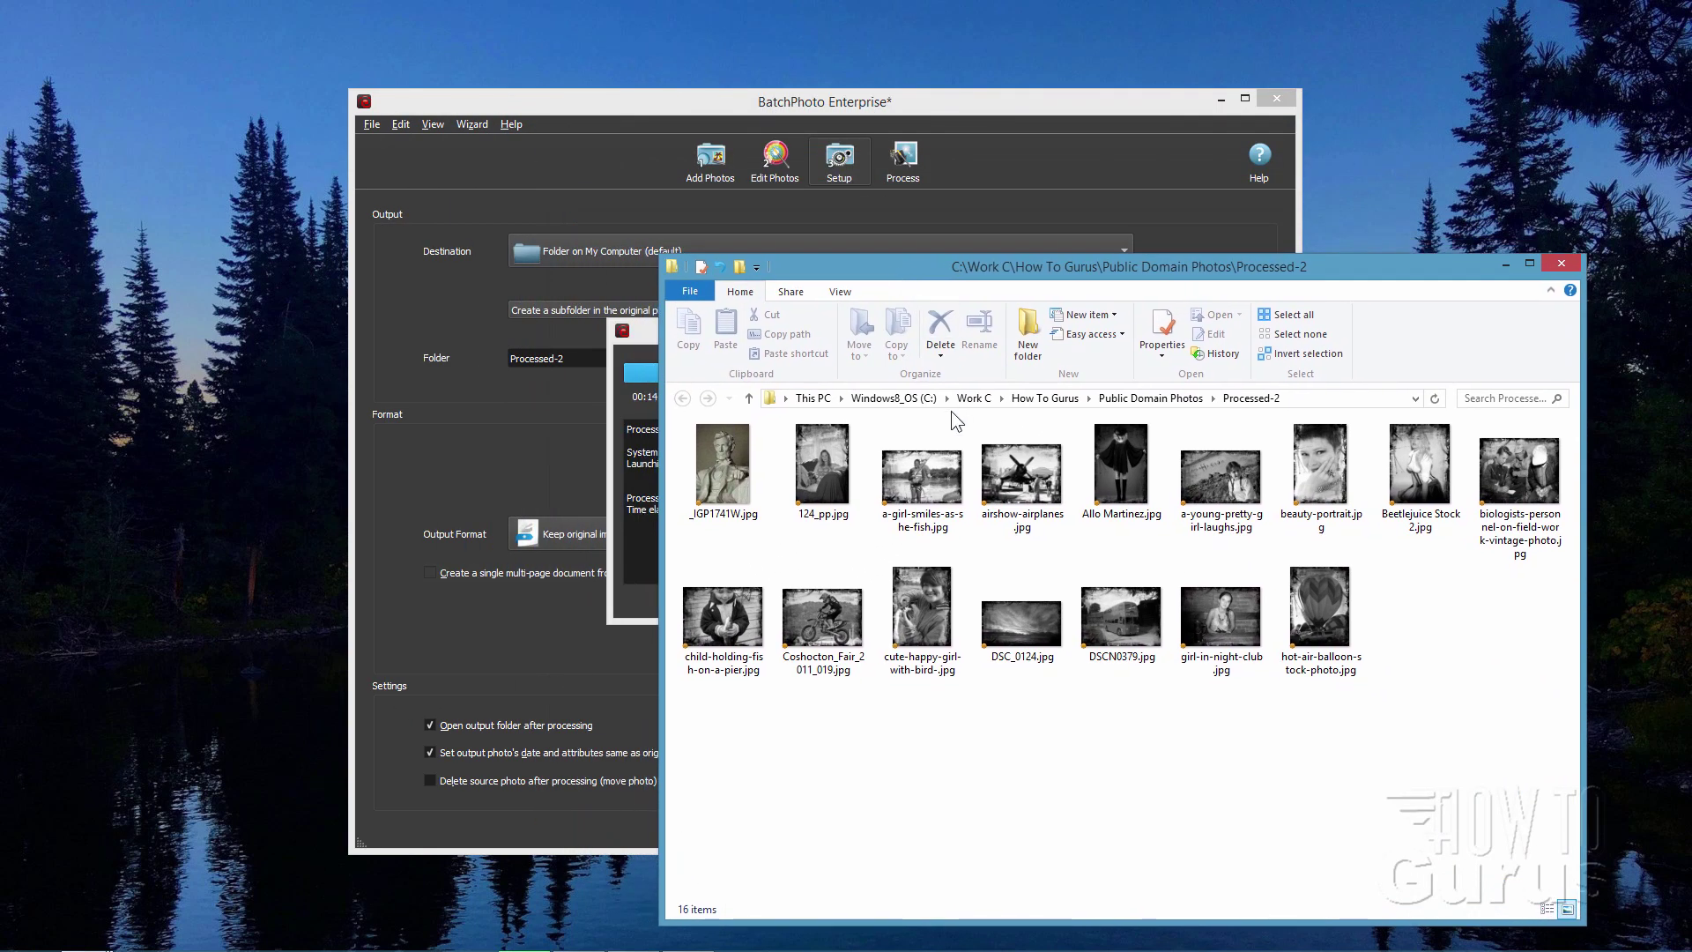
mouse_move(1007, 568)
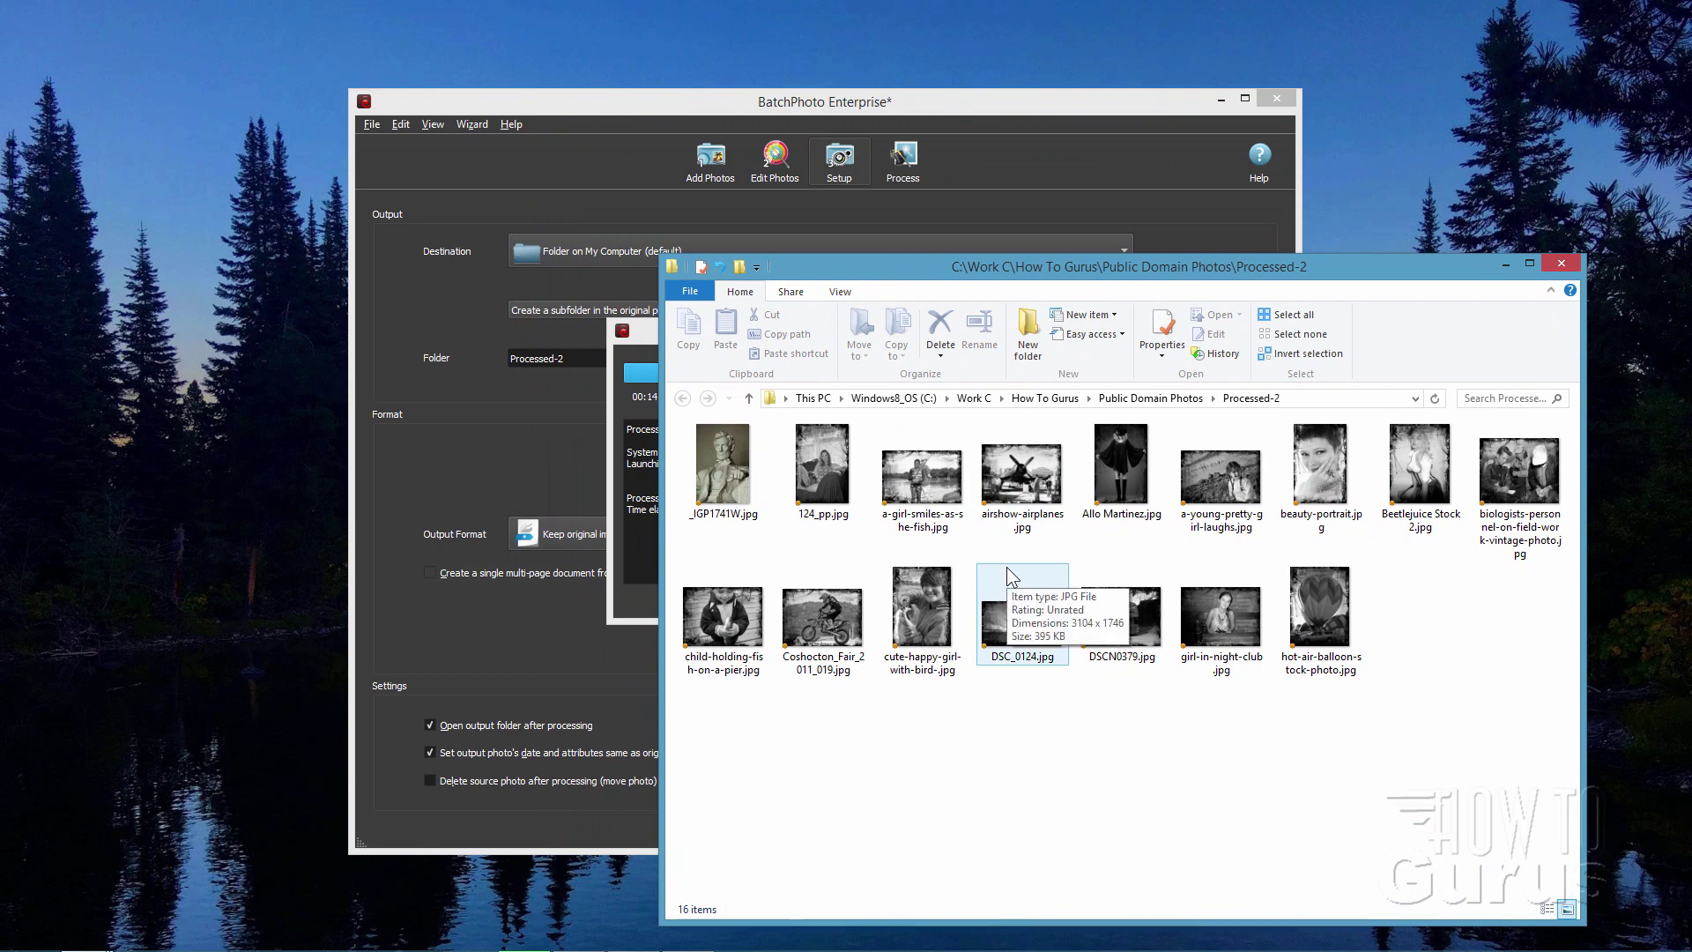
- Close the finished processing report, dismiss the social and newsletter invitation, and return to the list of added photos
click(651, 335)
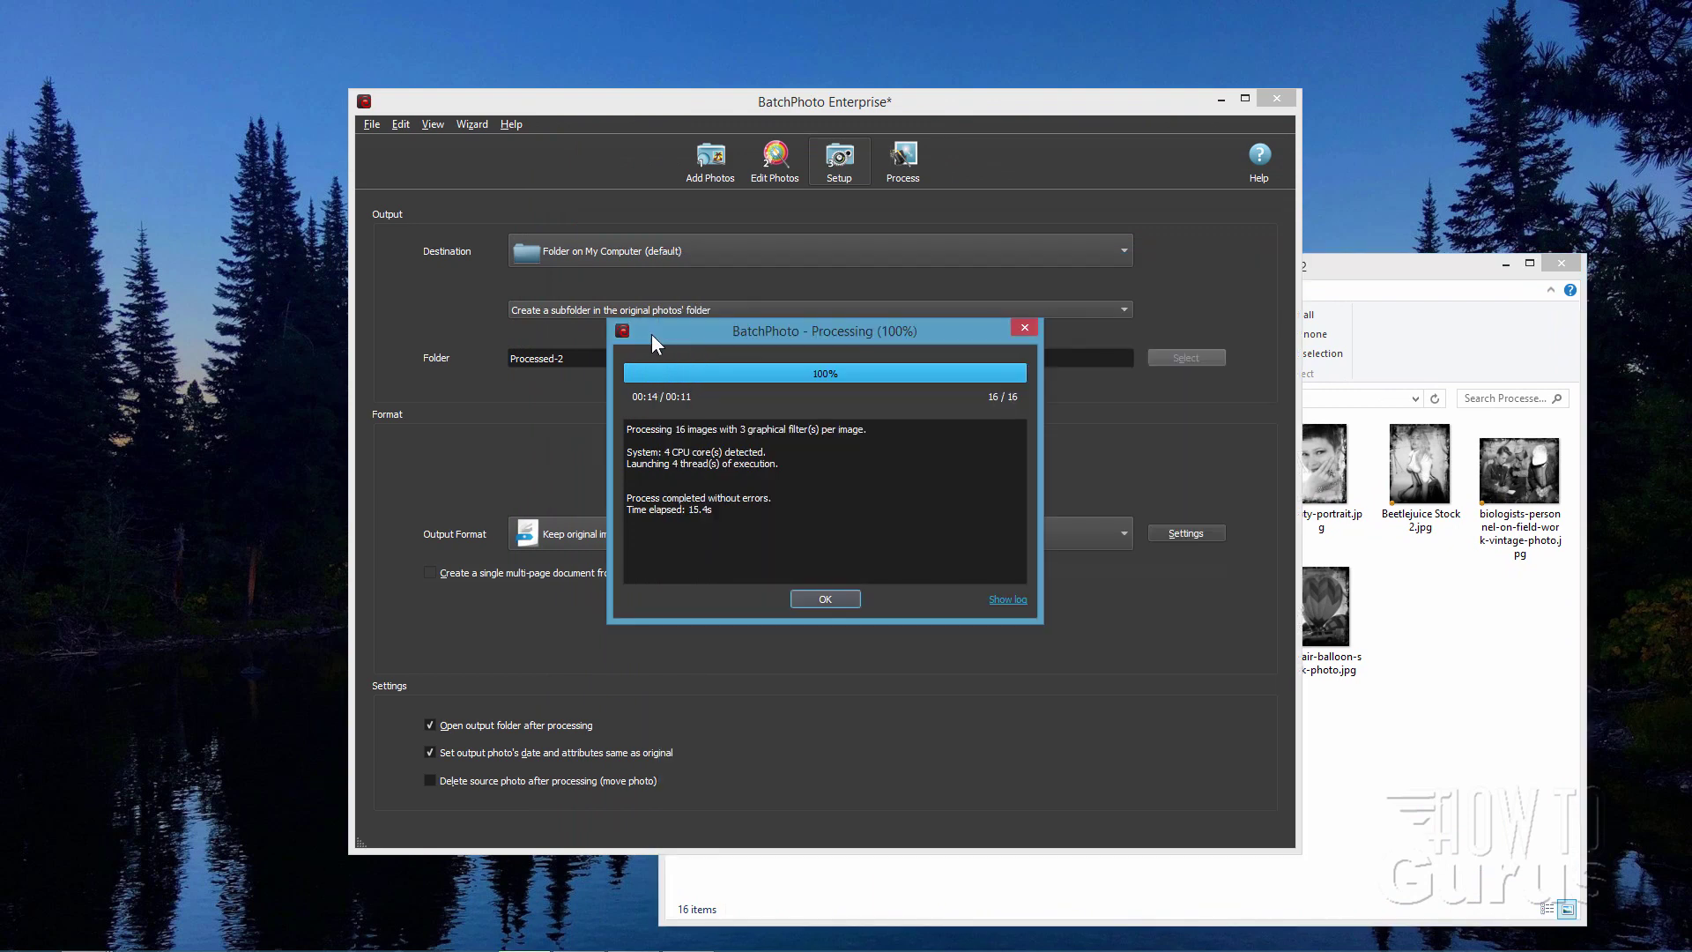
click(826, 597)
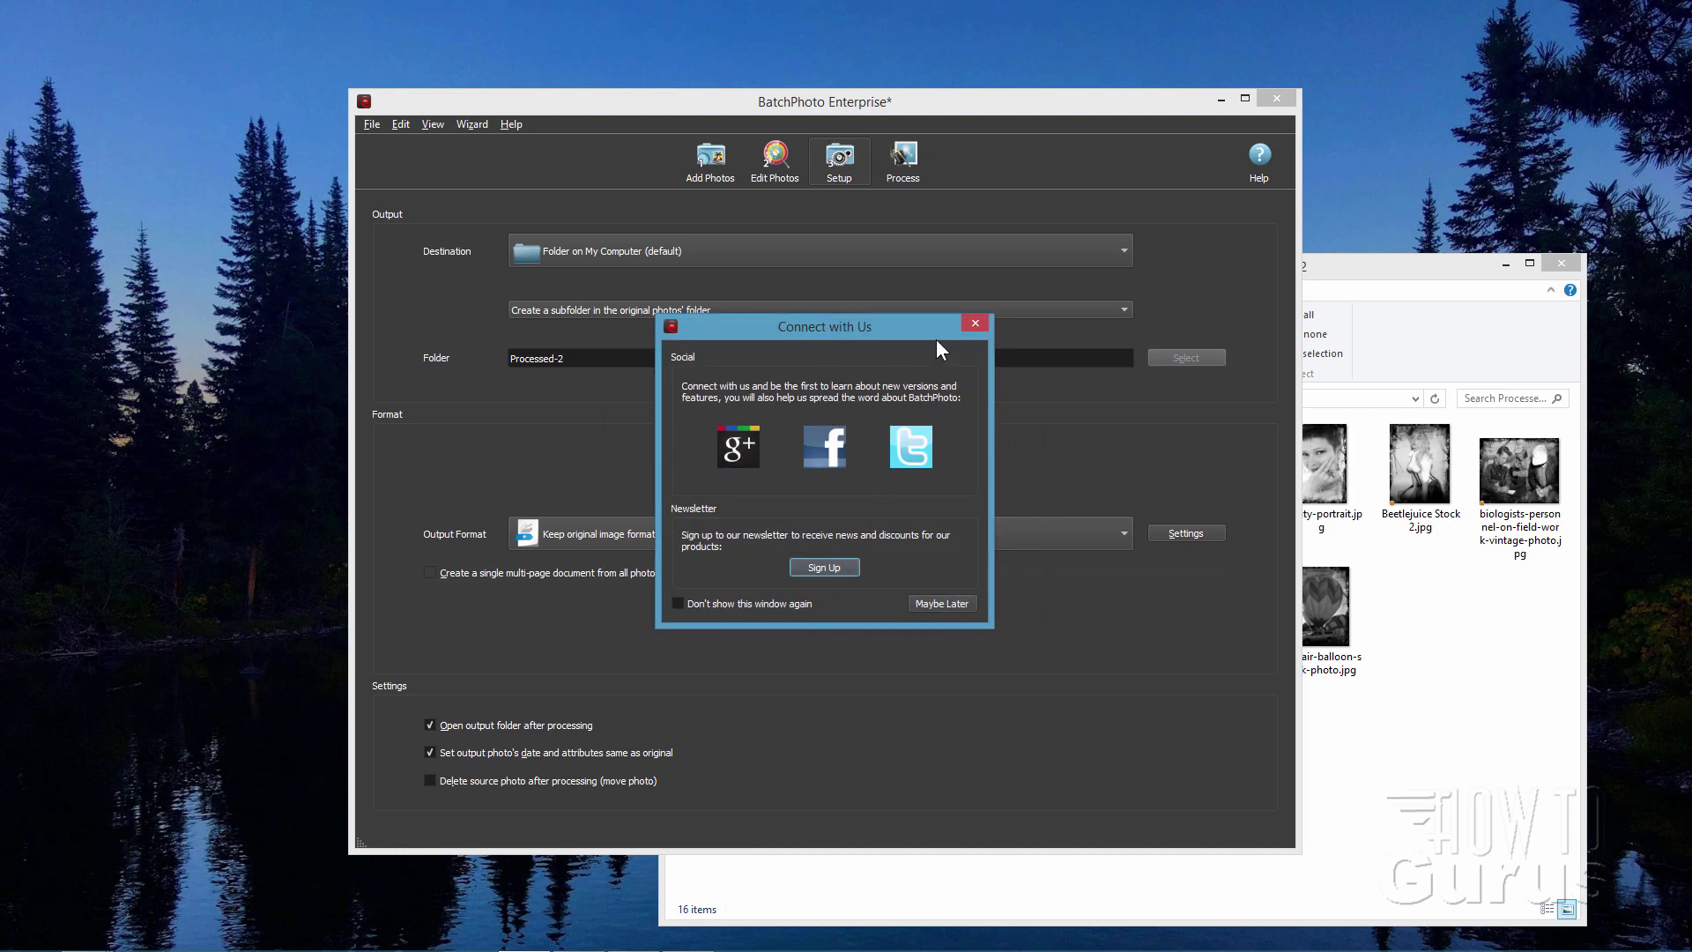
click(974, 323)
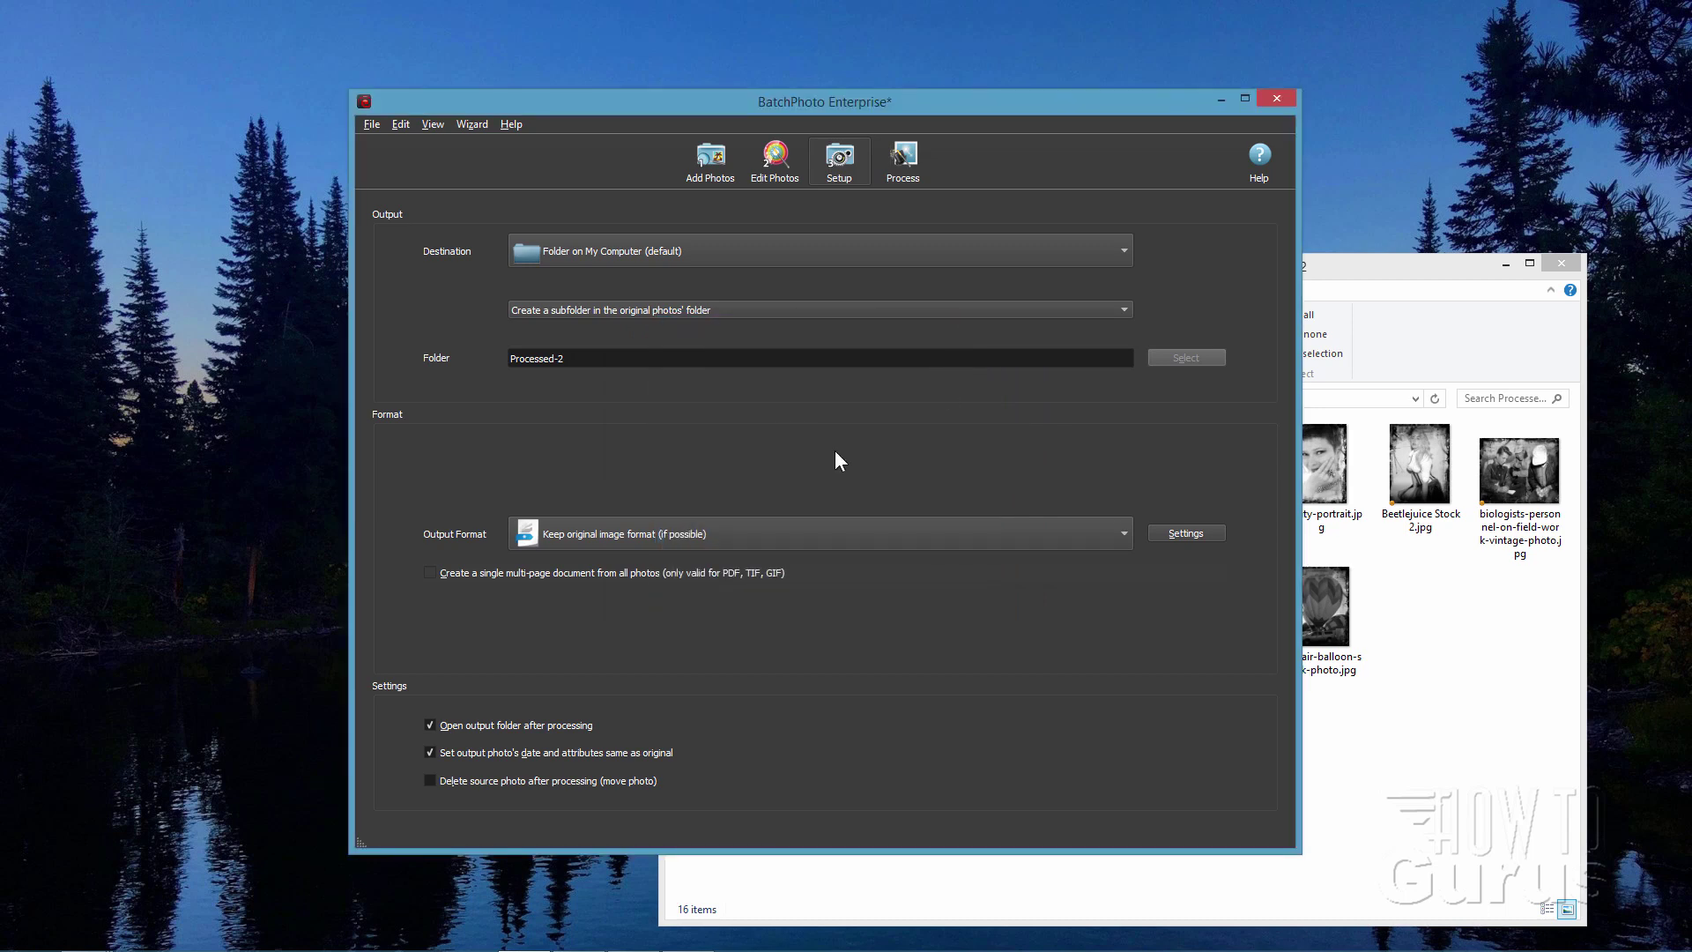
click(707, 160)
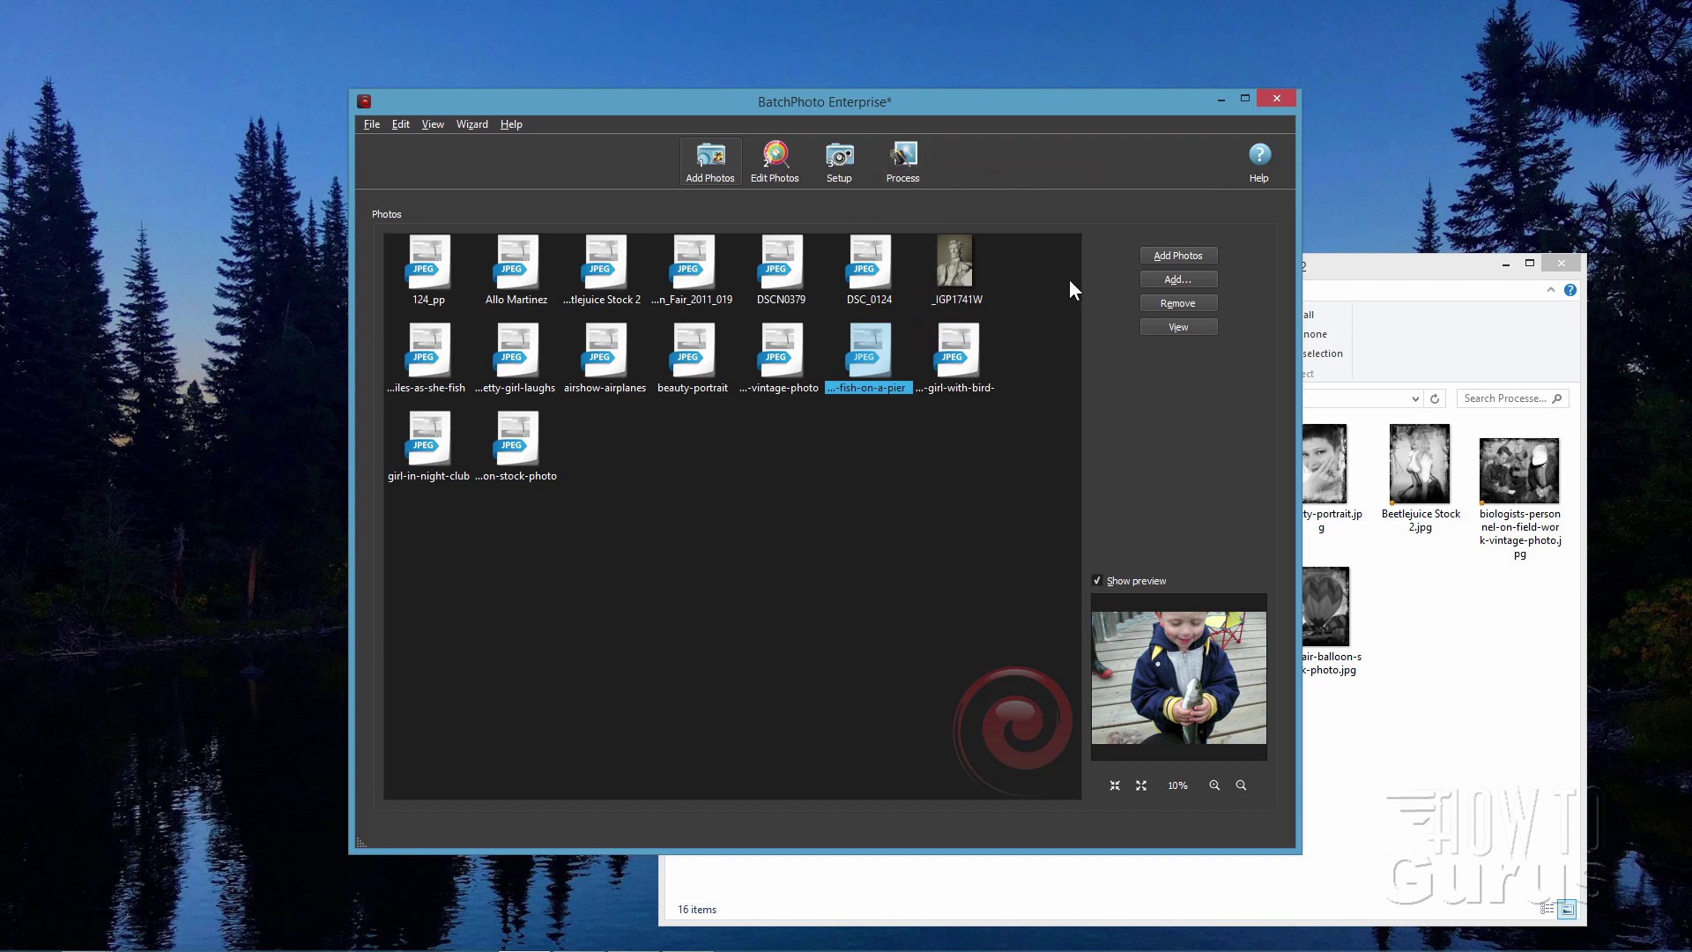
click(841, 500)
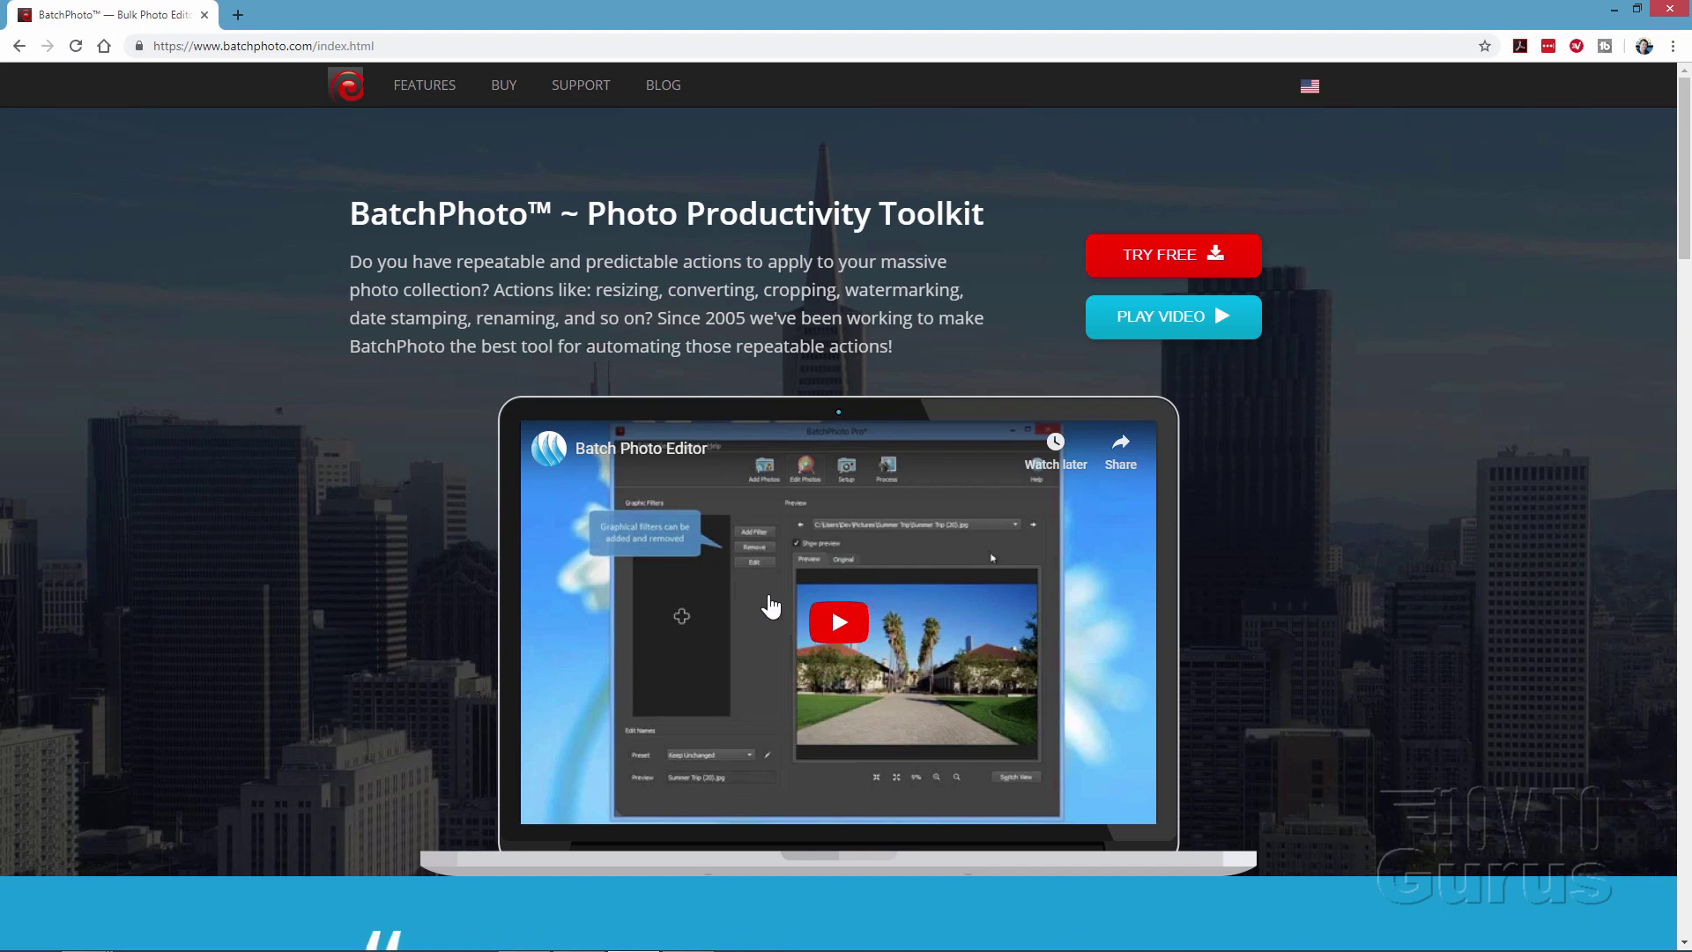
- Look through the BatchPhoto website's home page, examining the selected features, the second set of screenshots and the trial section
scroll(424, 468, down, 2)
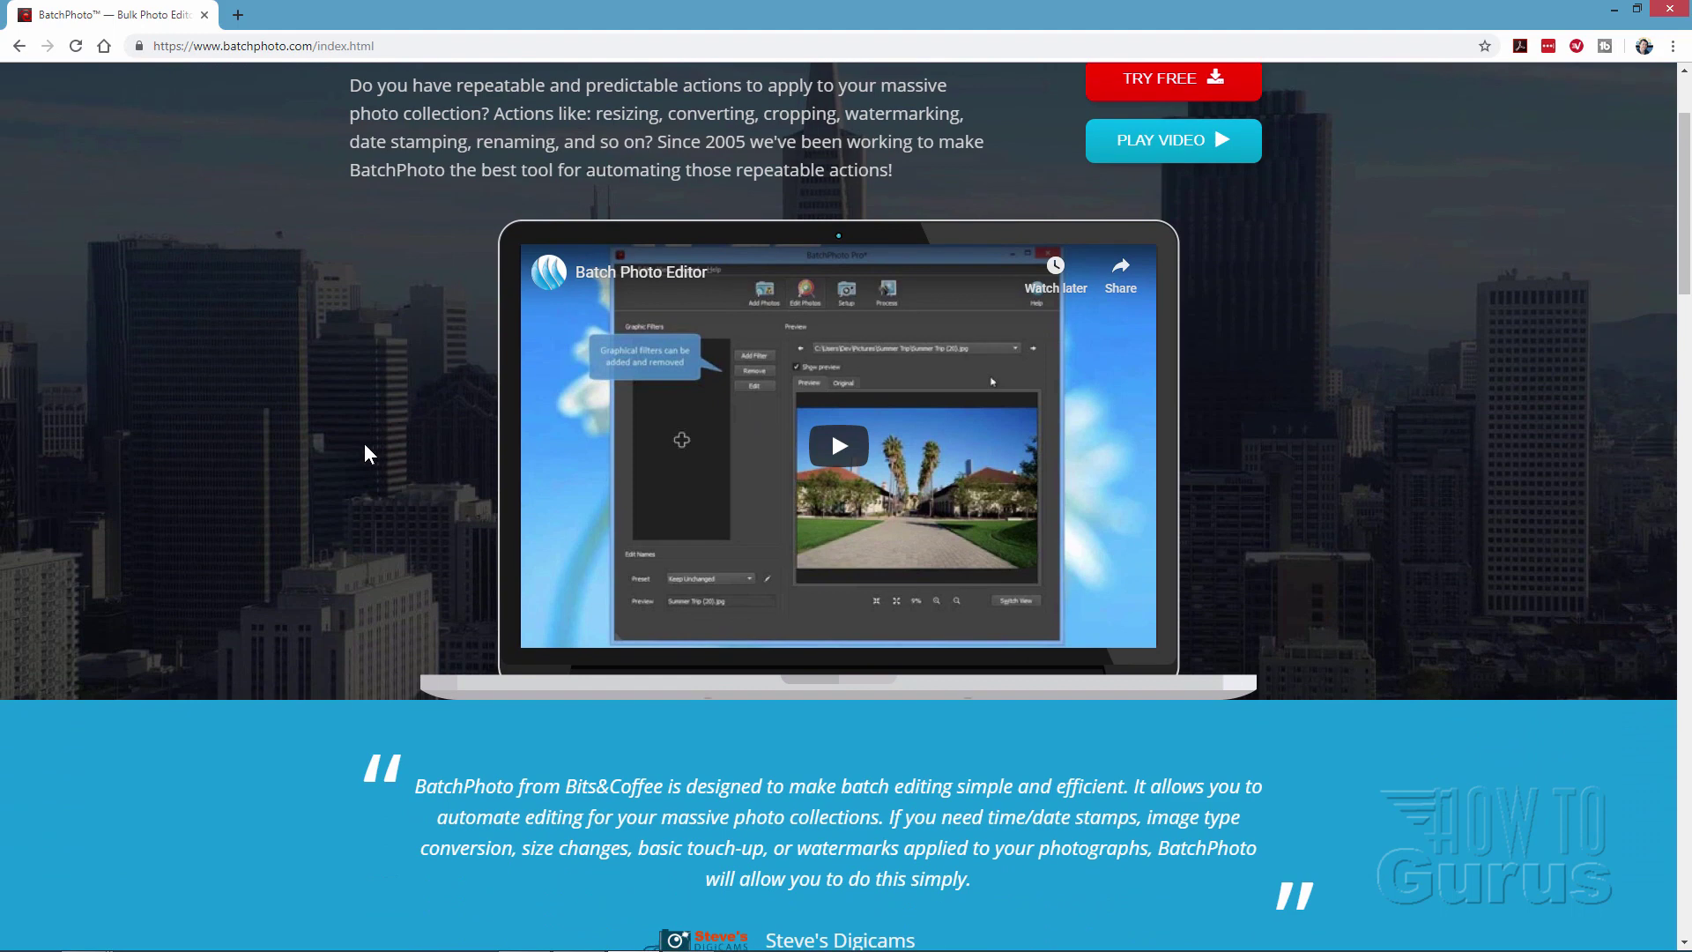
scroll(365, 452, down, 3)
scroll(365, 446, down, 2)
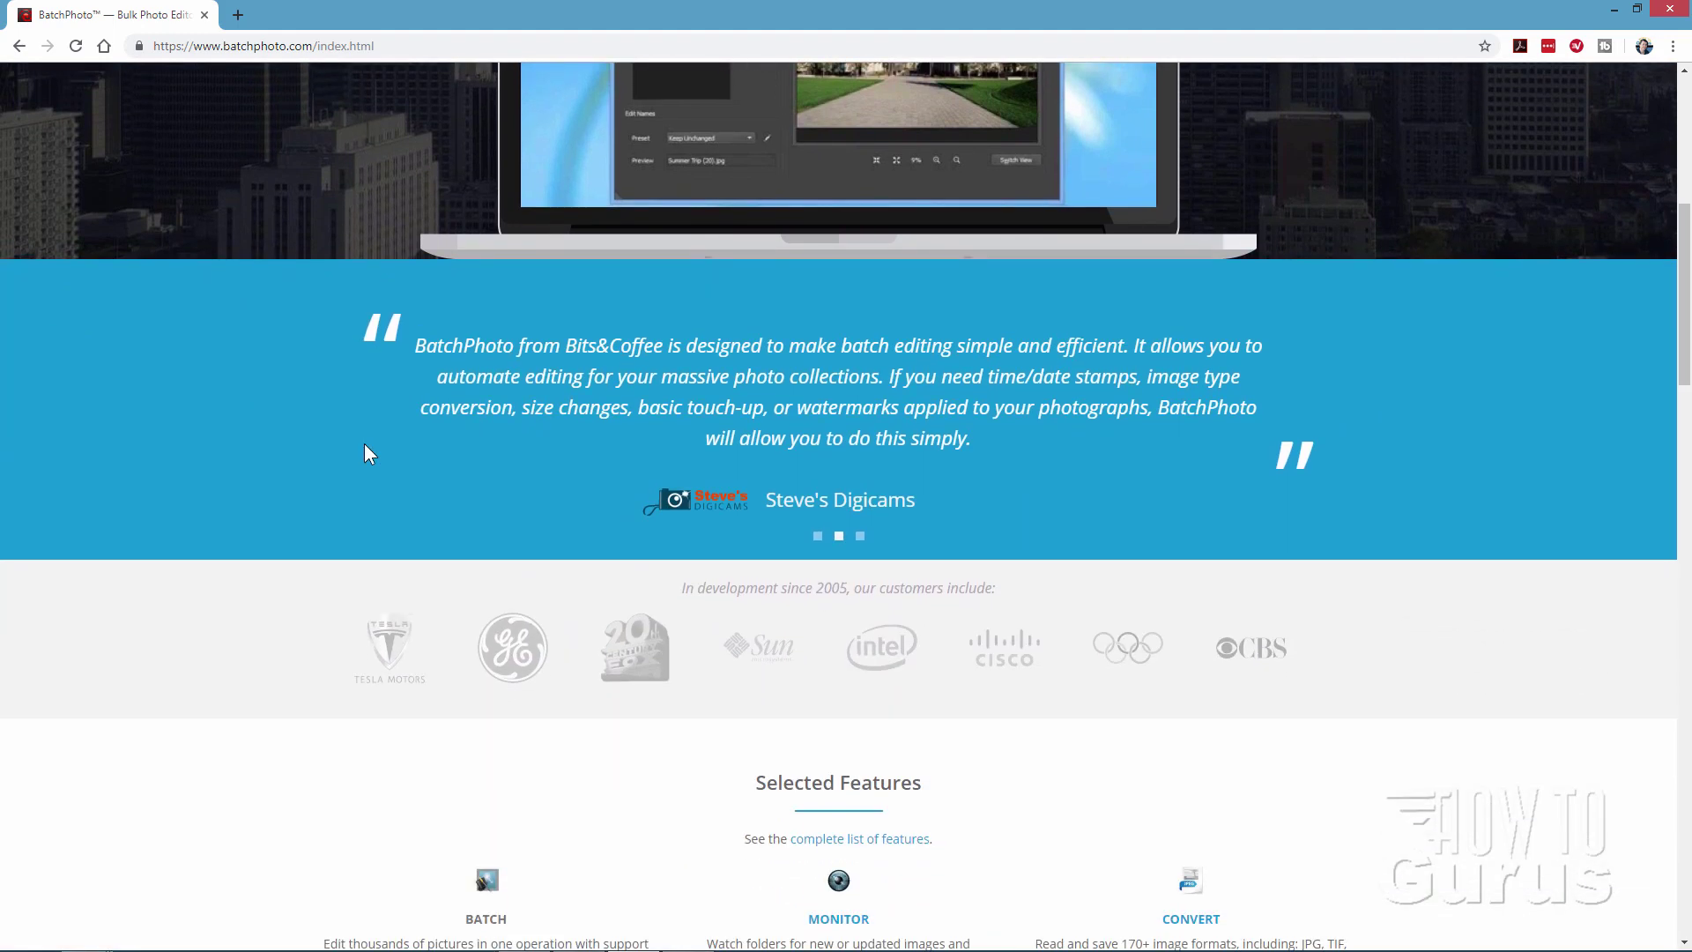
scroll(365, 446, down, 2)
scroll(365, 450, down, 4)
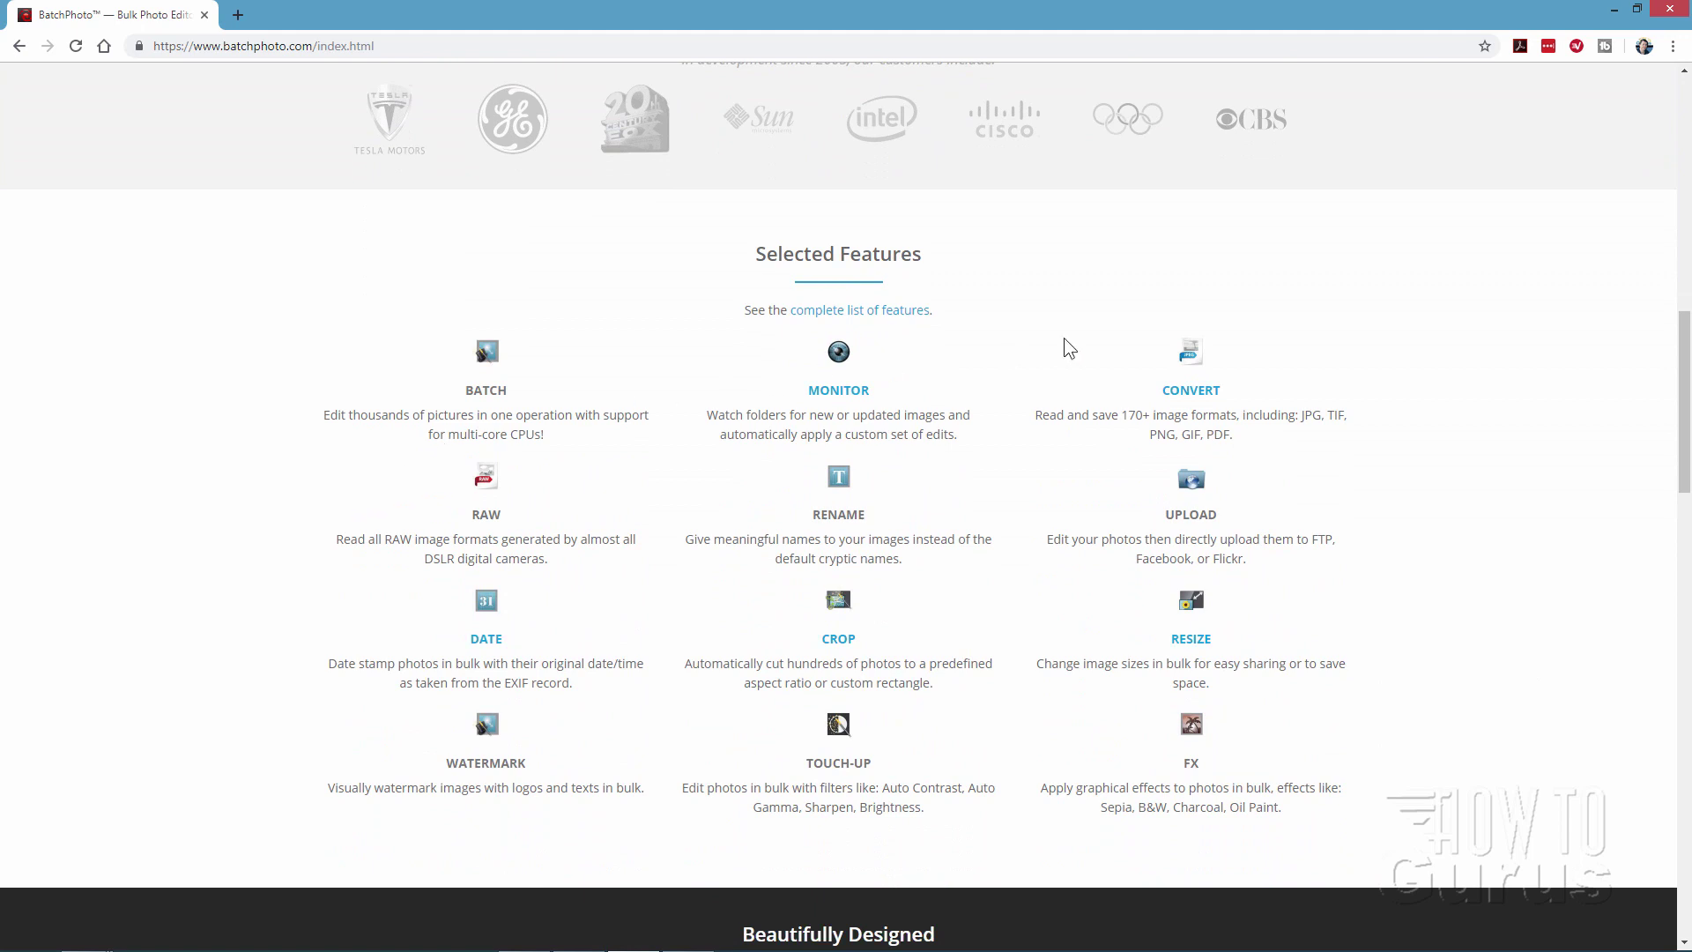
scroll(294, 520, down, 7)
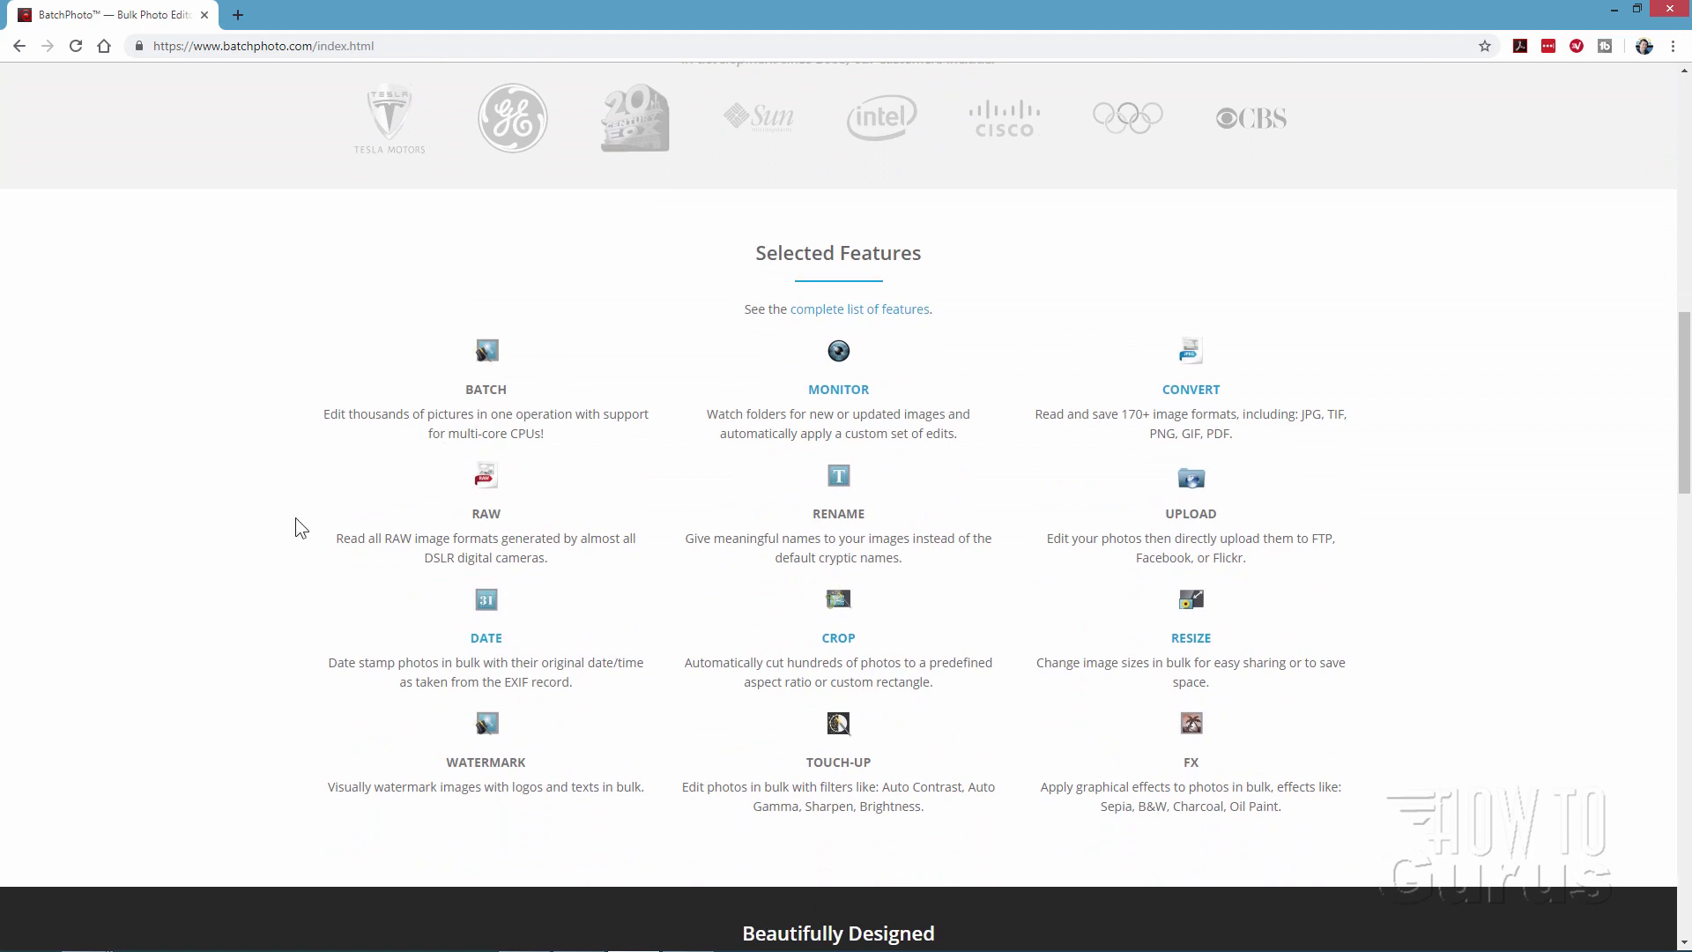
scroll(295, 527, down, 2)
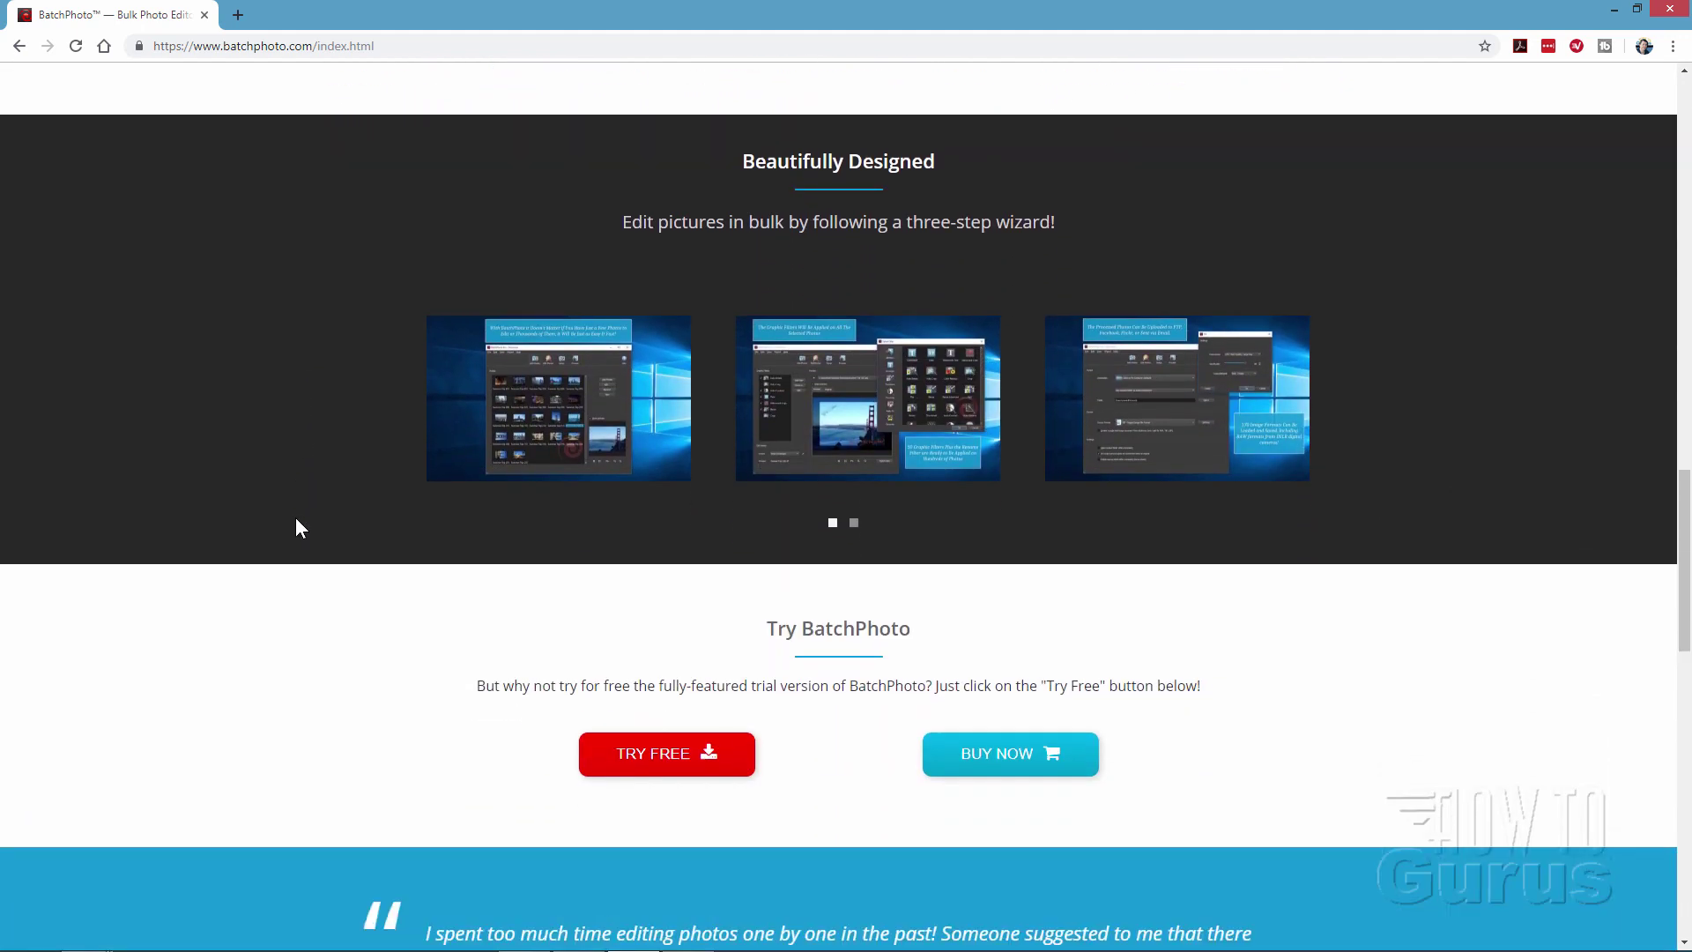
click(854, 503)
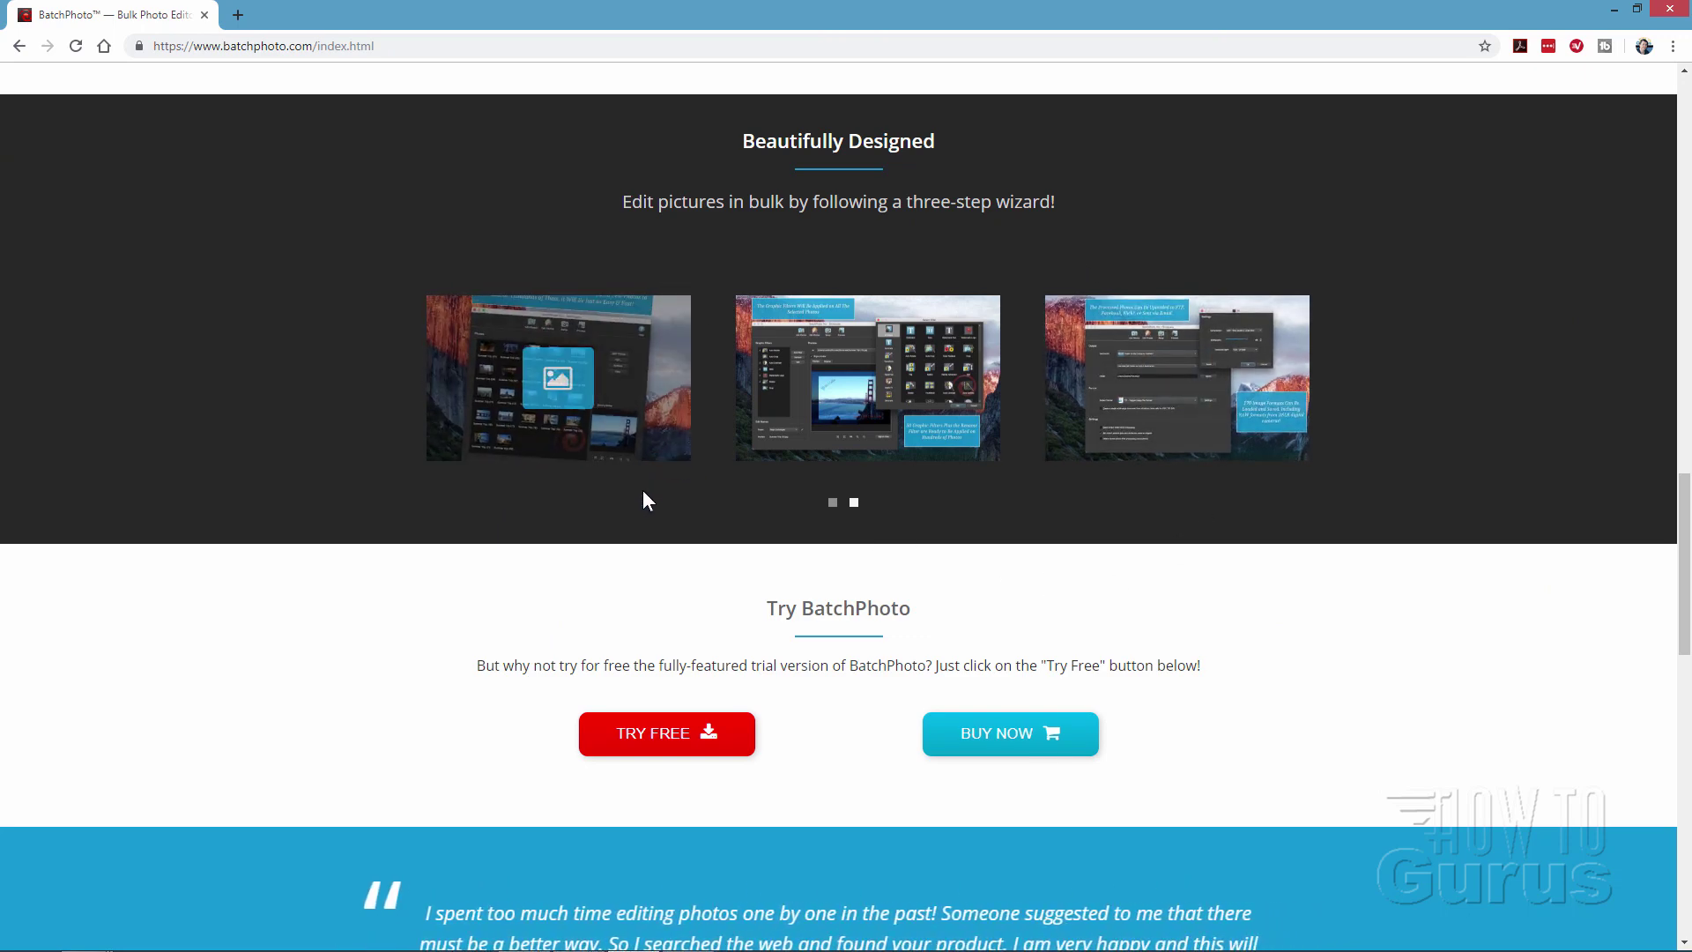
scroll(288, 416, down, 3)
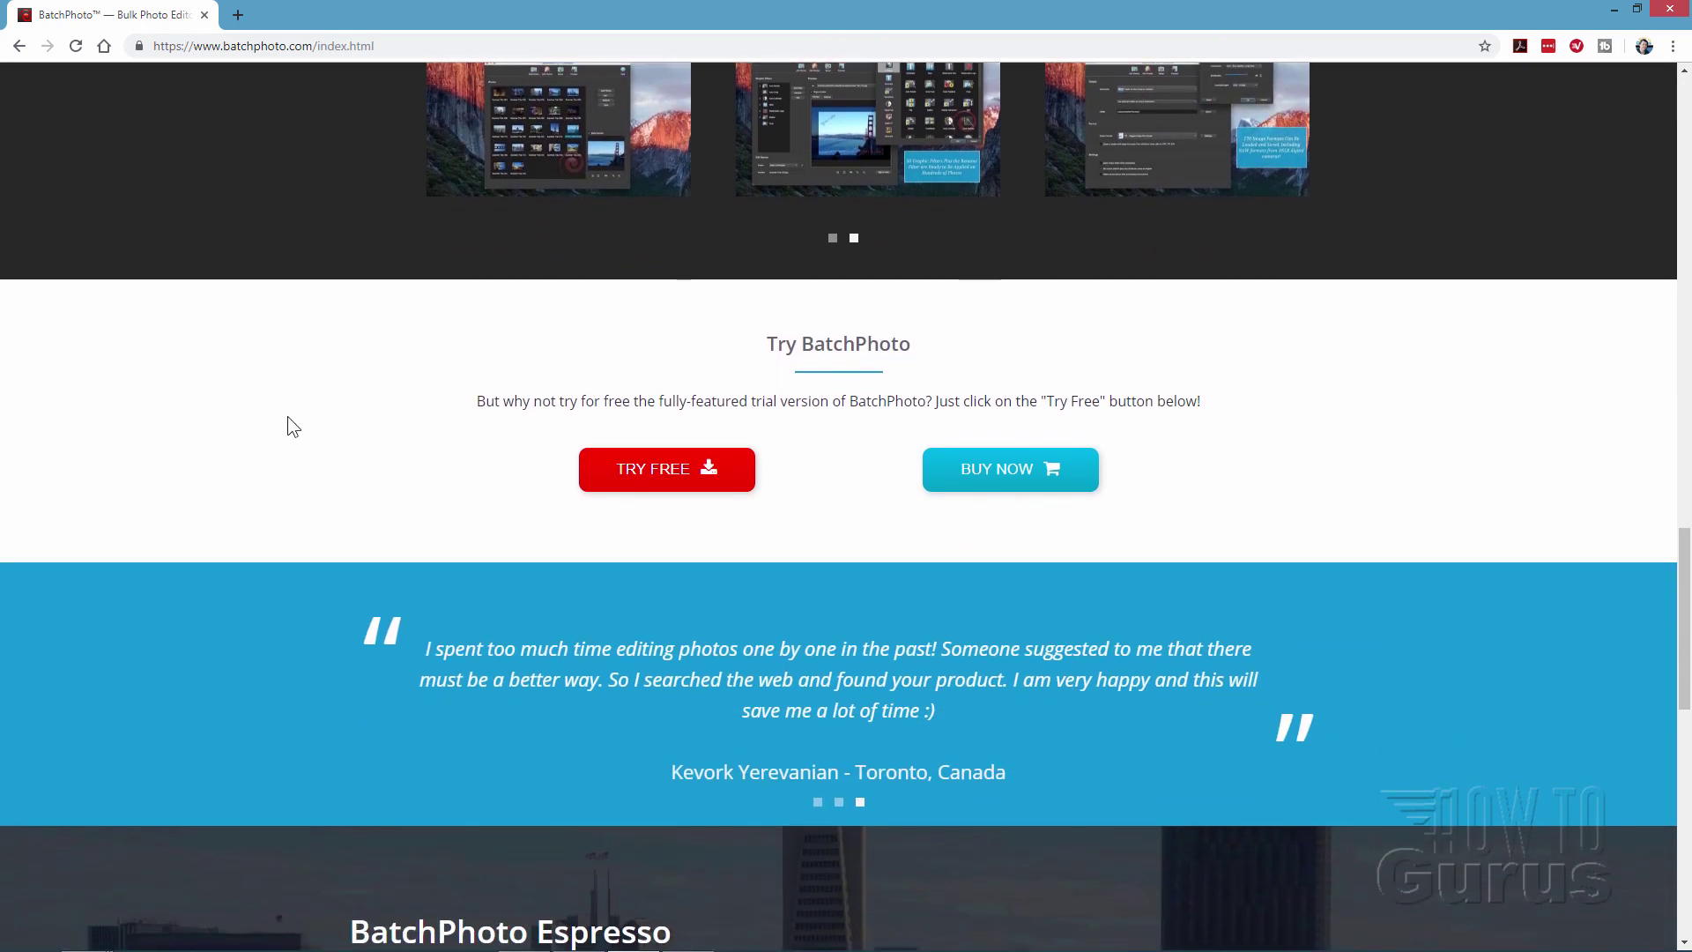
scroll(287, 416, up, 20)
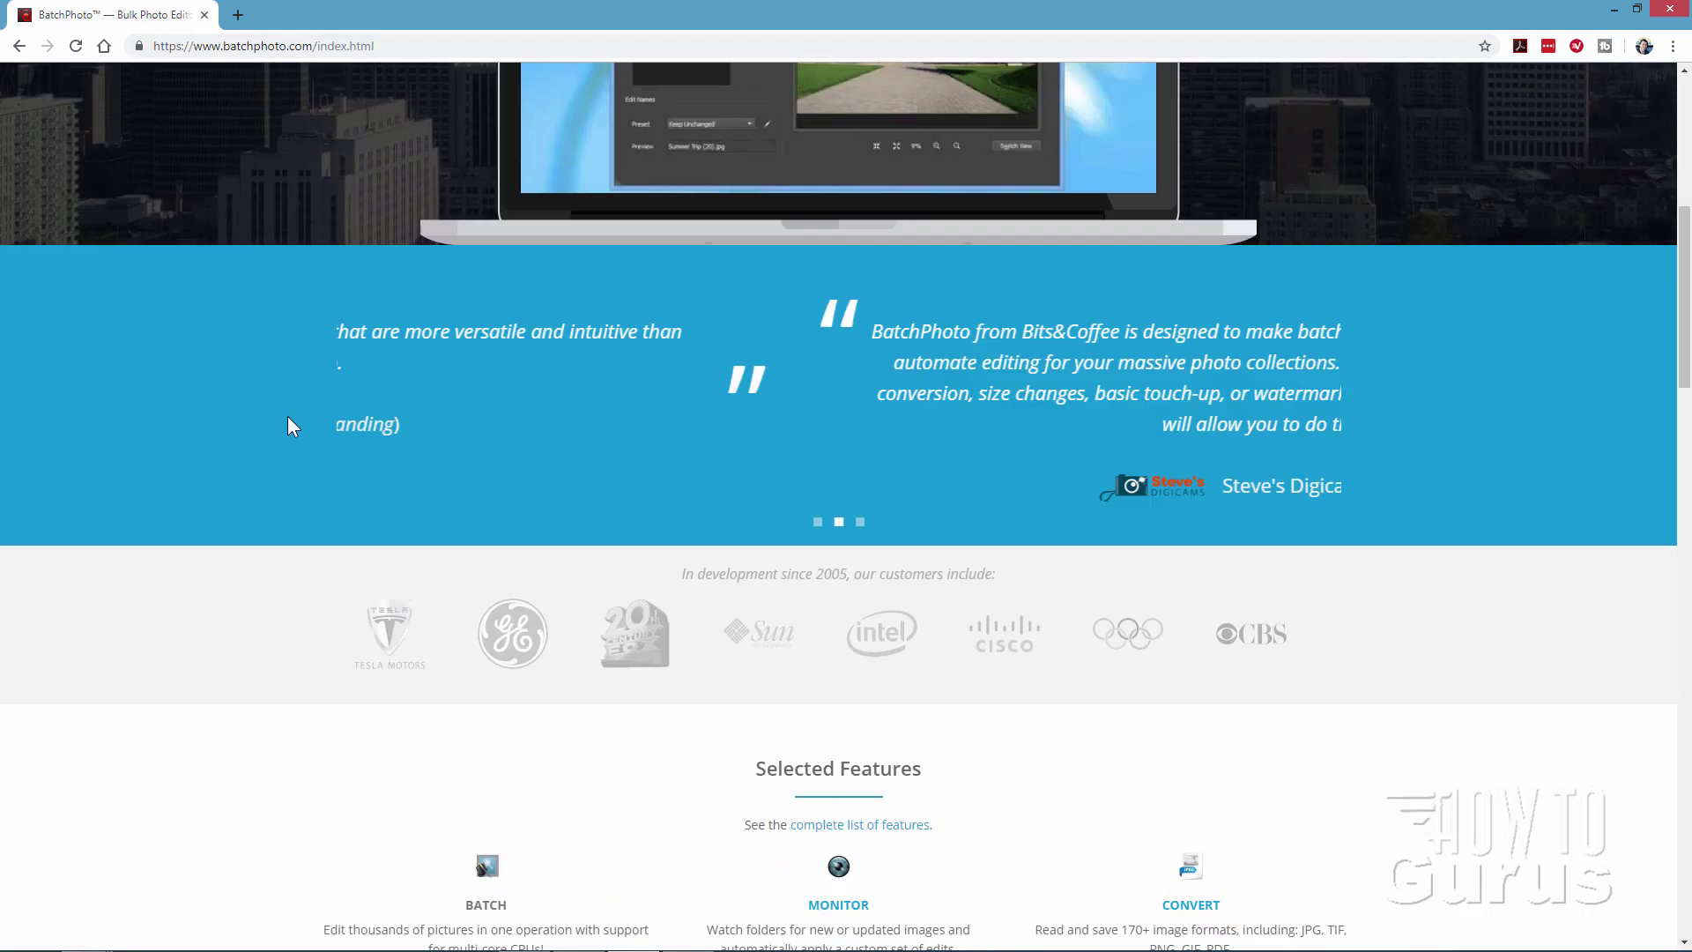
scroll(309, 402, up, 2)
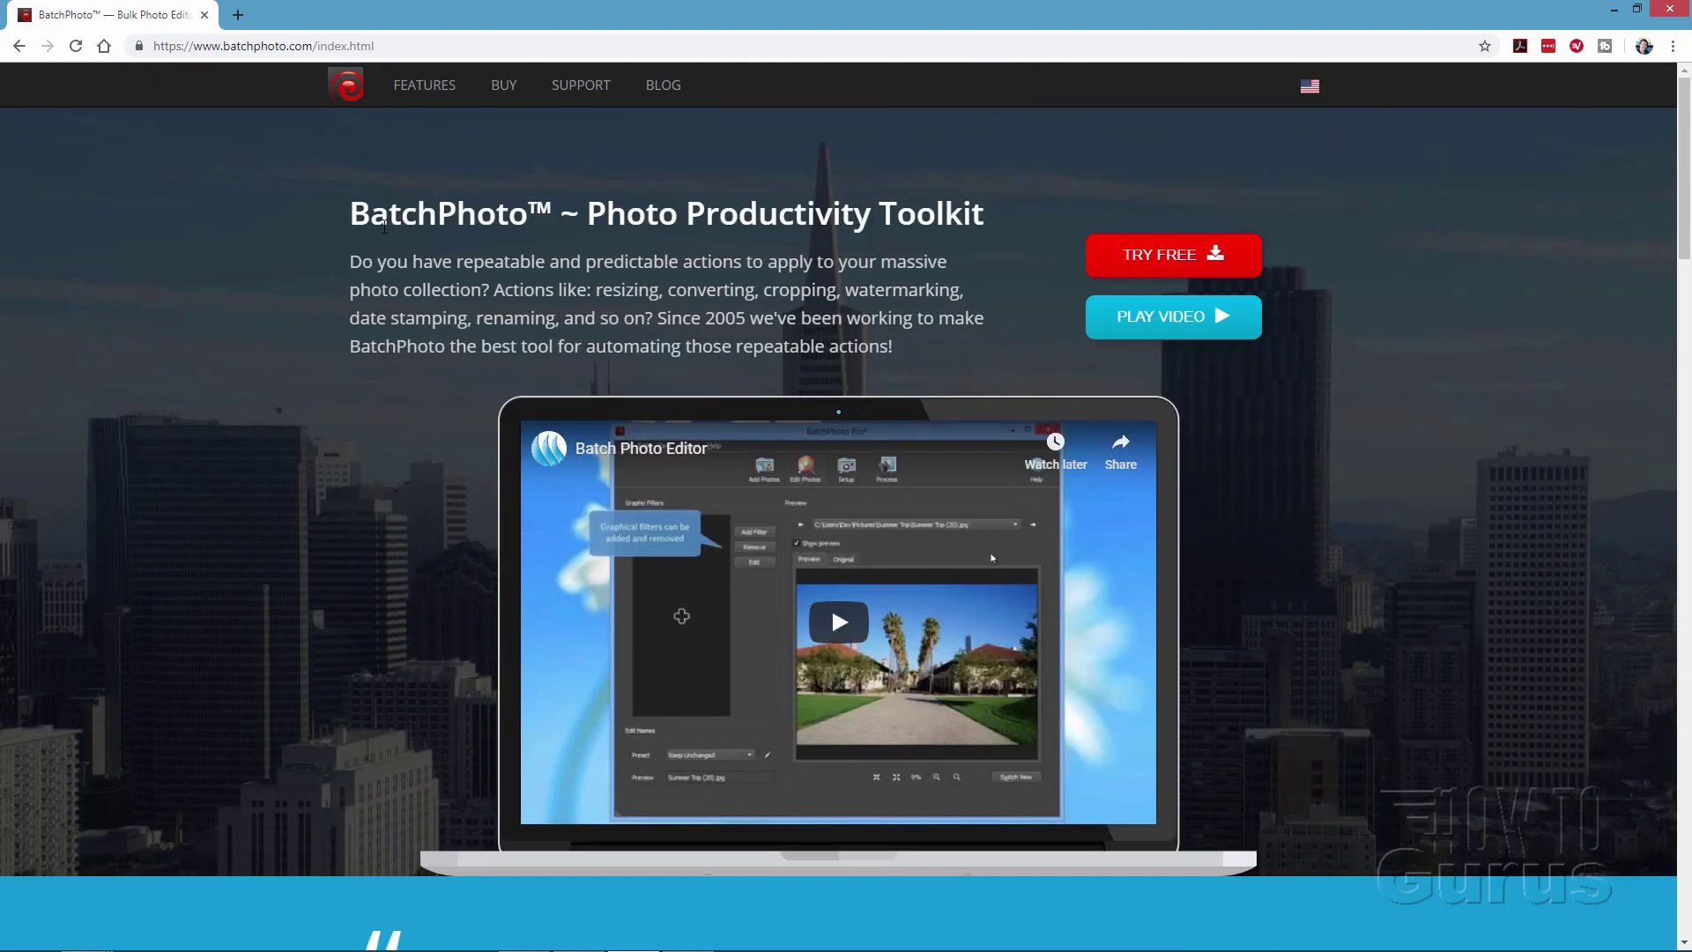
- Open the BatchPhoto purchase page and compare the descriptions and prices of the Home, Pro and Enterprise editions
click(503, 85)
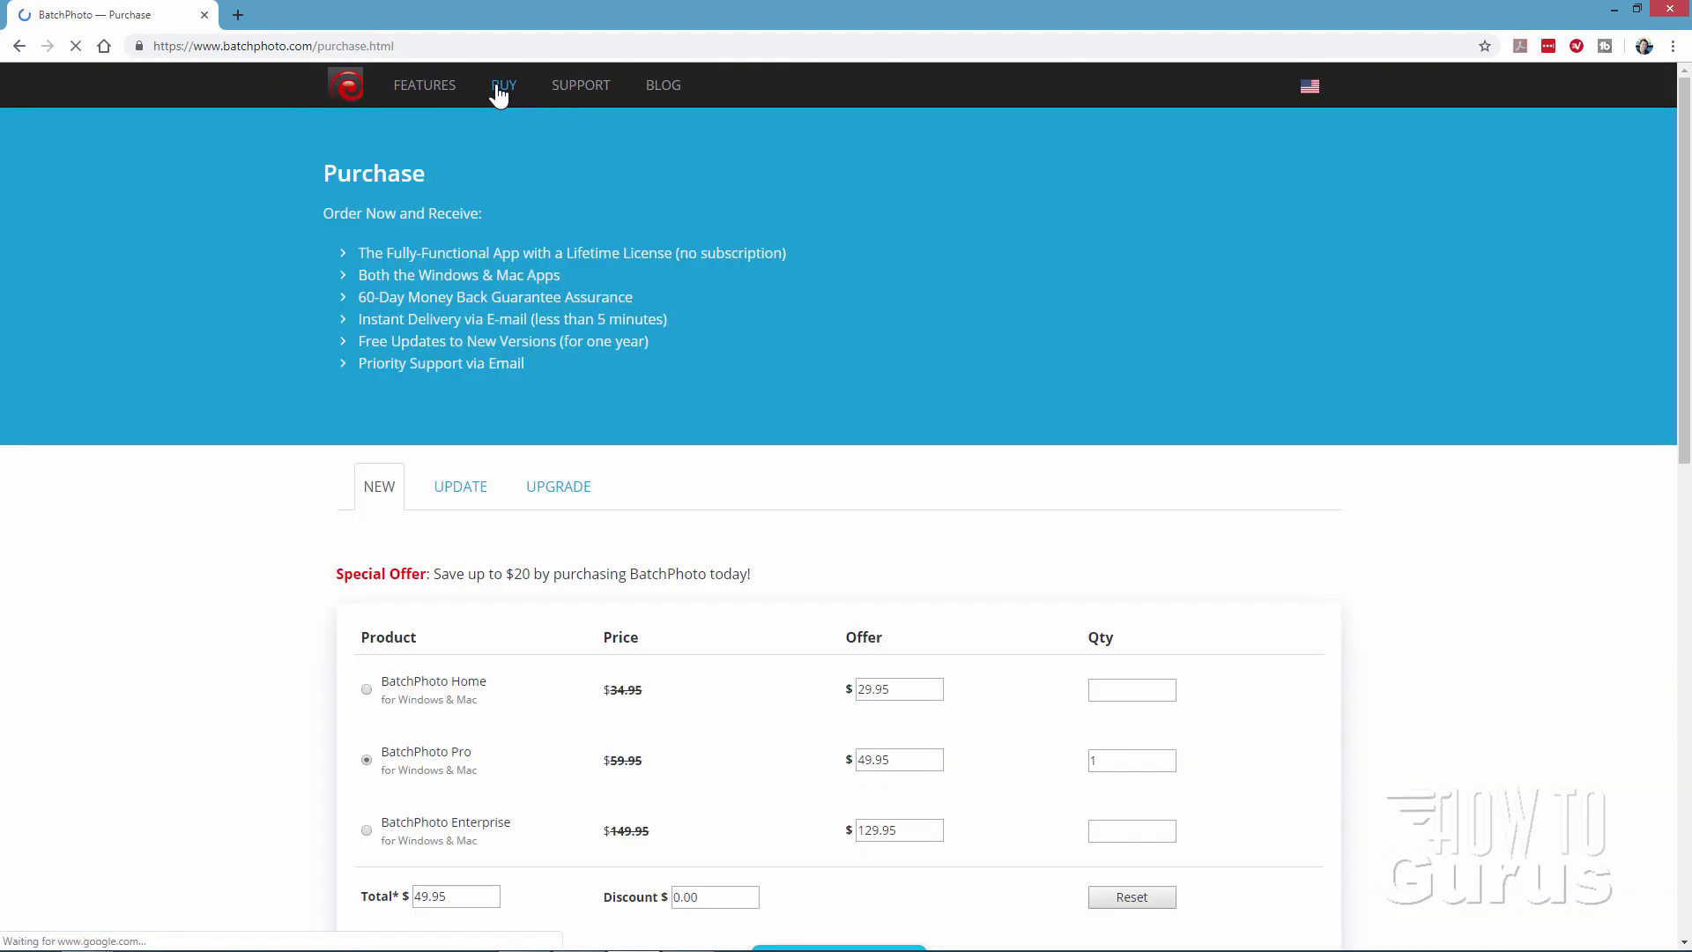
scroll(201, 463, down, 2)
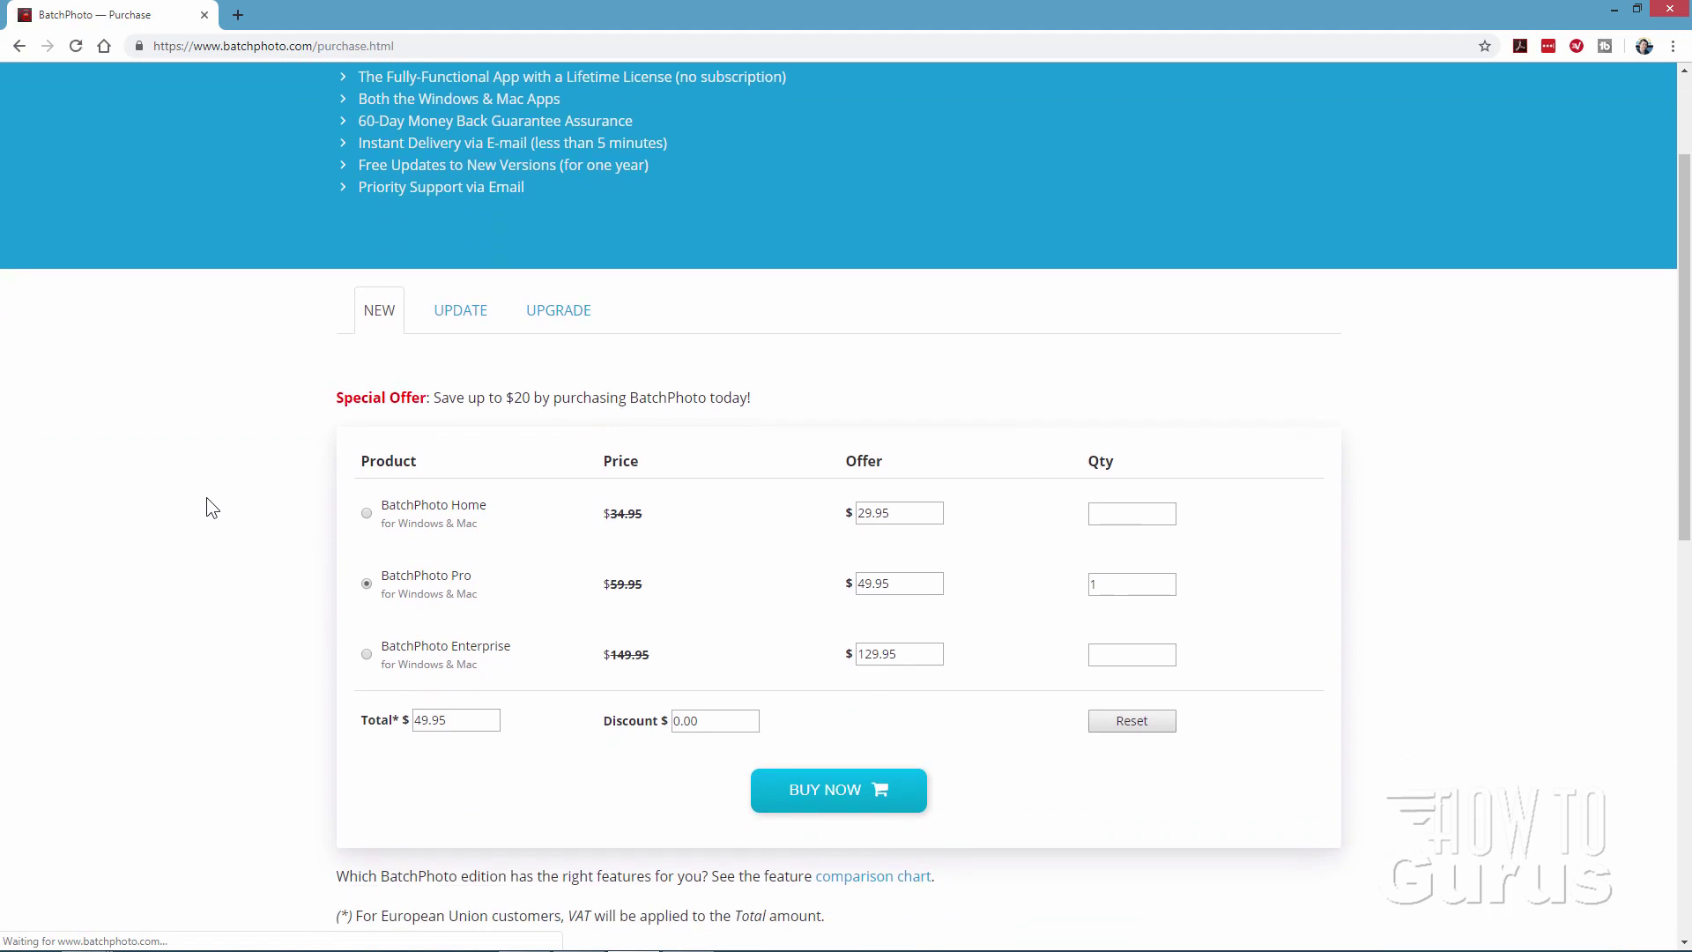
mouse_move(434, 522)
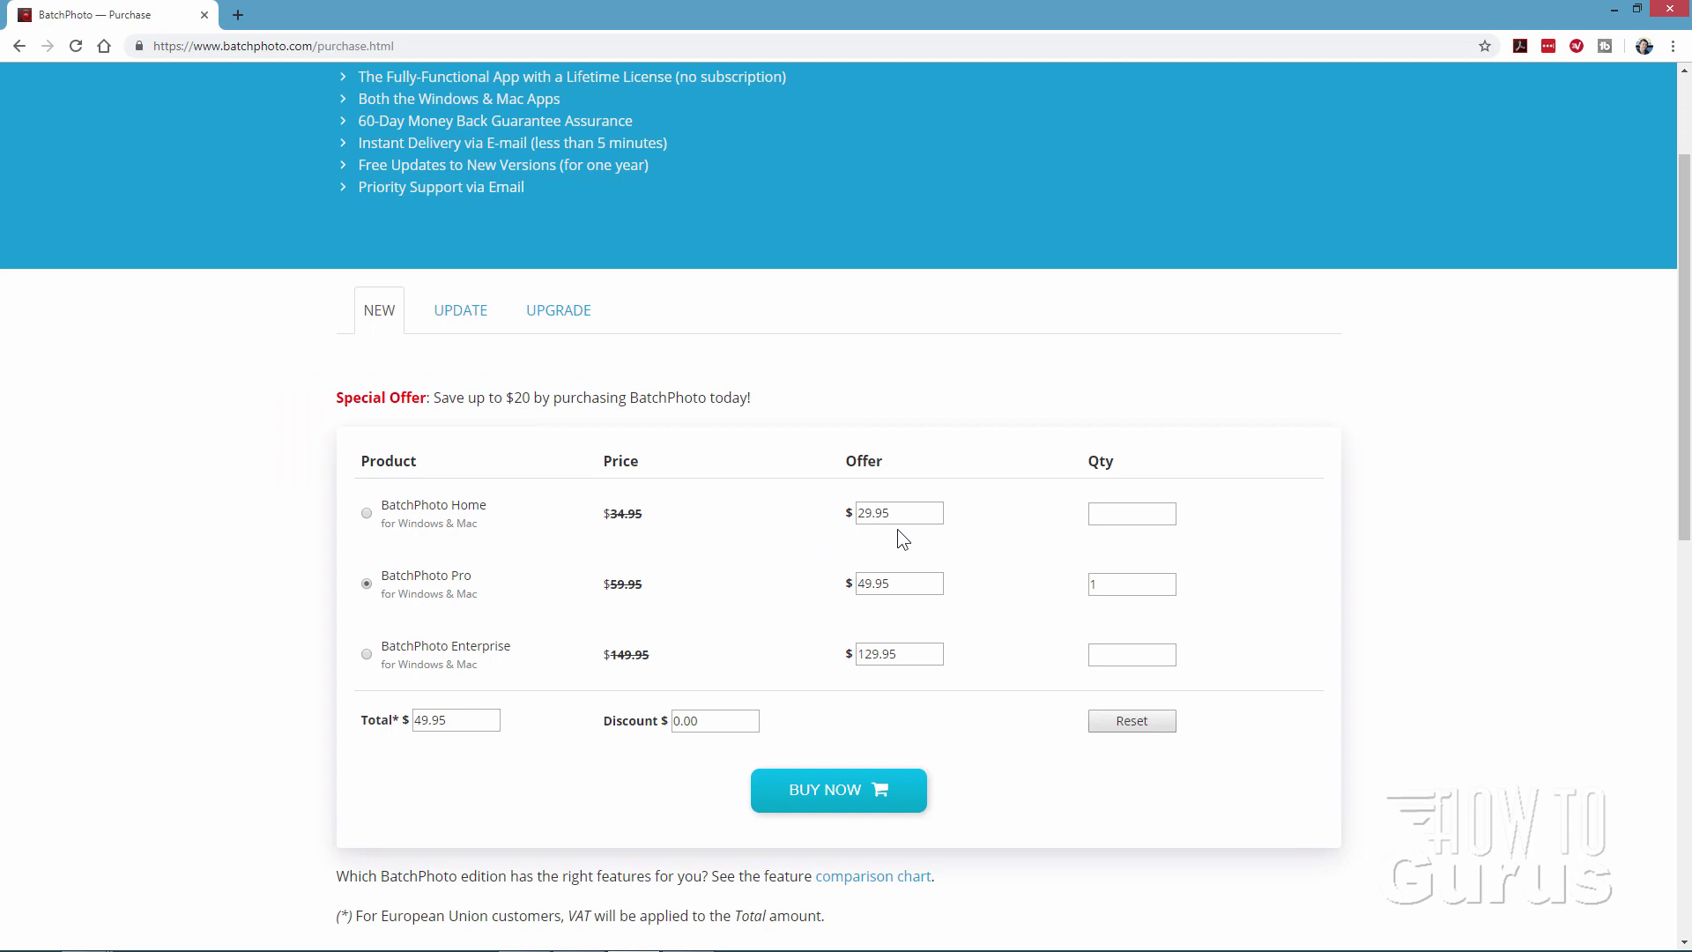
mouse_move(416, 592)
mouse_move(495, 650)
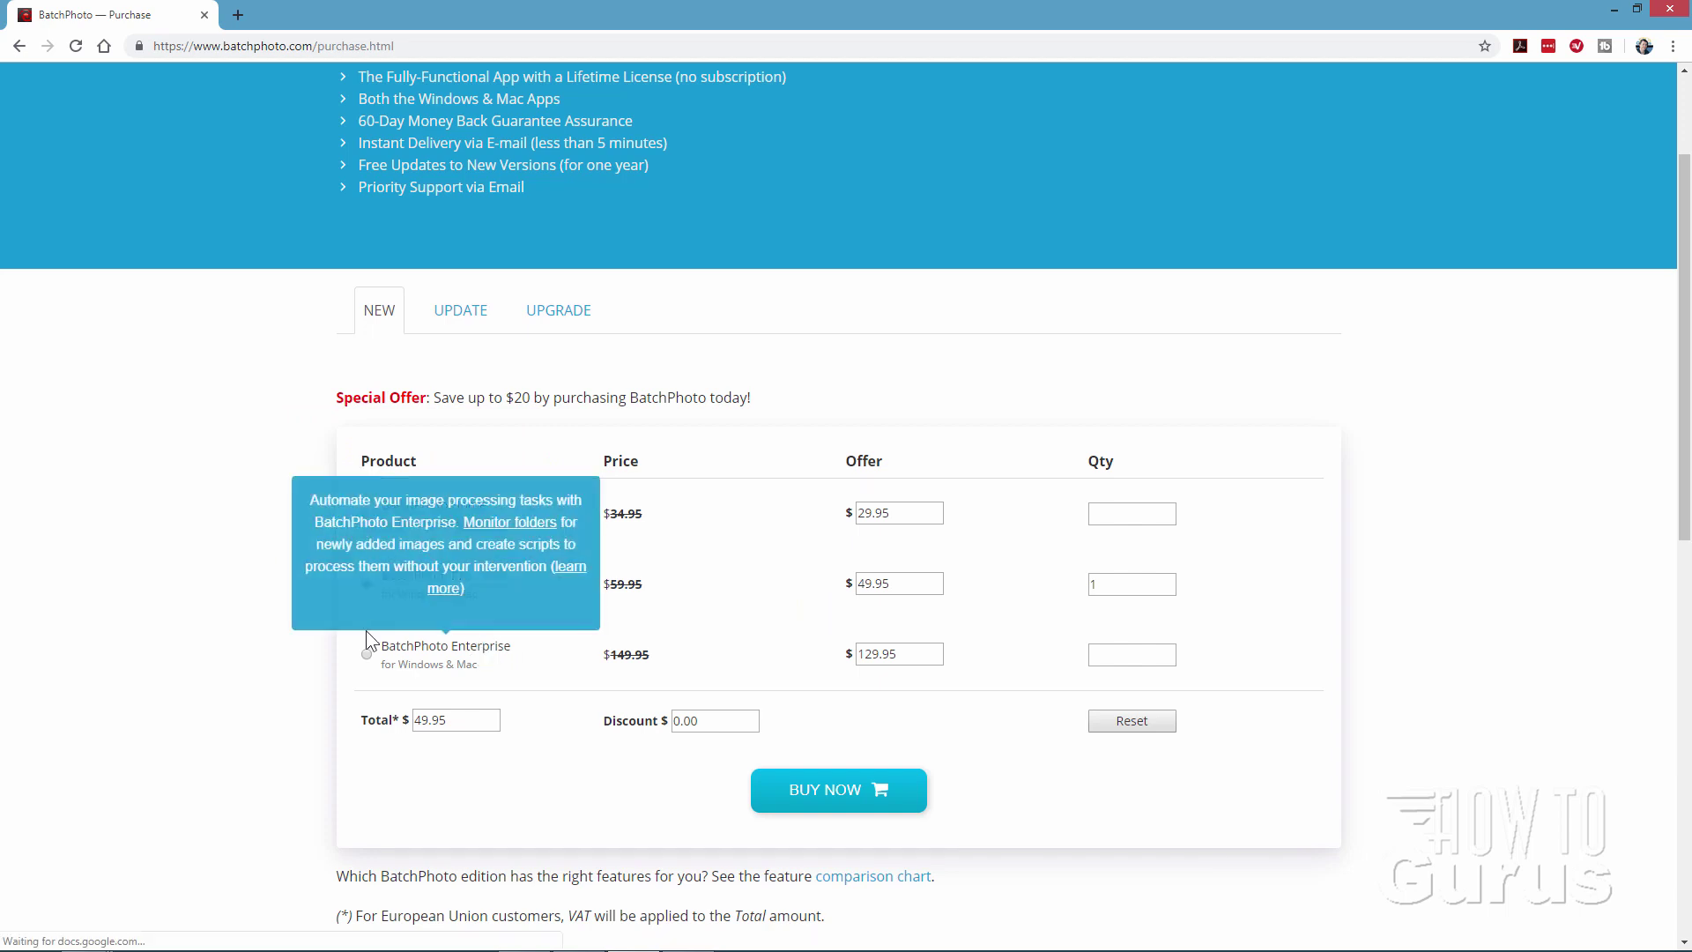